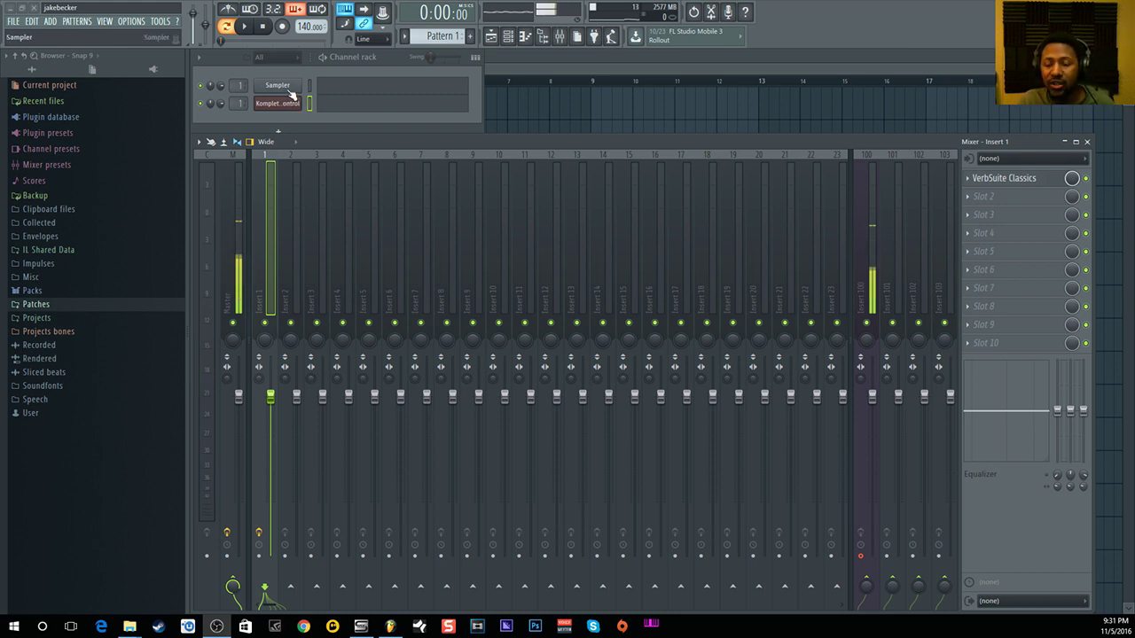
# - Open the Sampler channel's piano roll
pyautogui.click(292, 94)
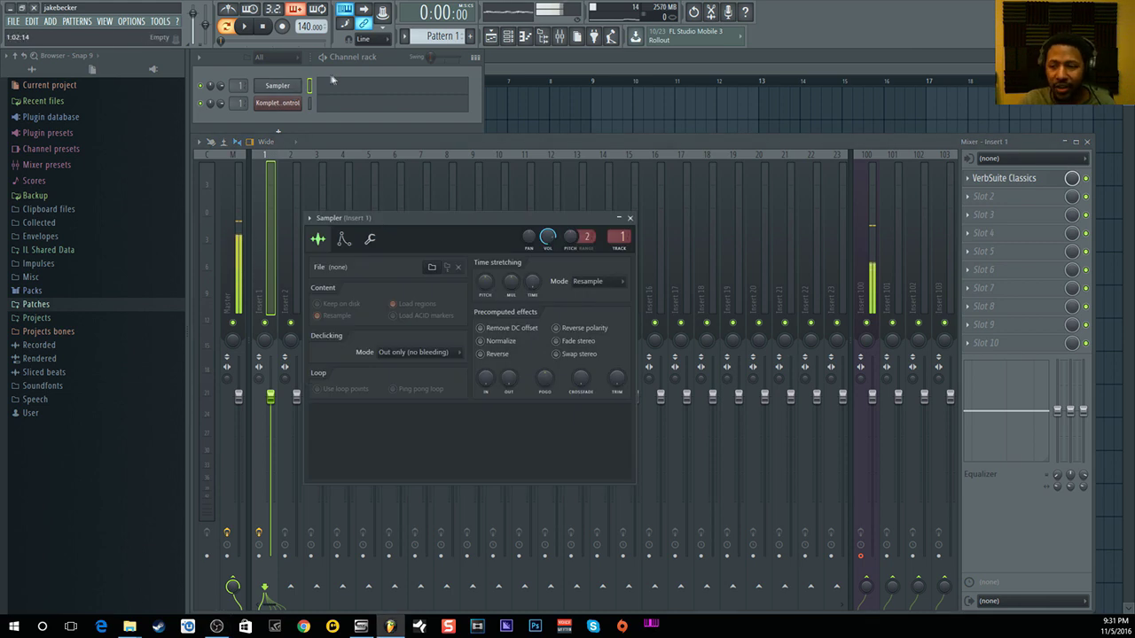
pyautogui.moveTo(292, 94); pyautogui.dragTo(472, 85)
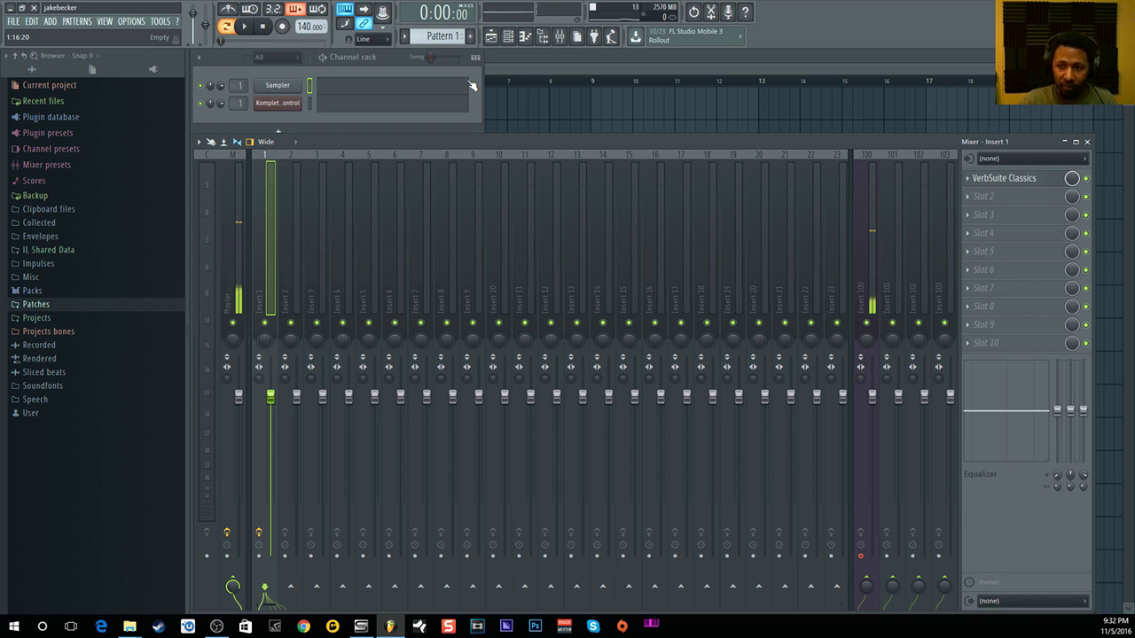
pyautogui.click(337, 93)
# - Draw a seven-note melody for the Sampler in Pattern 1
pyautogui.click(281, 155)
pyautogui.click(436, 250)
pyautogui.click(464, 261)
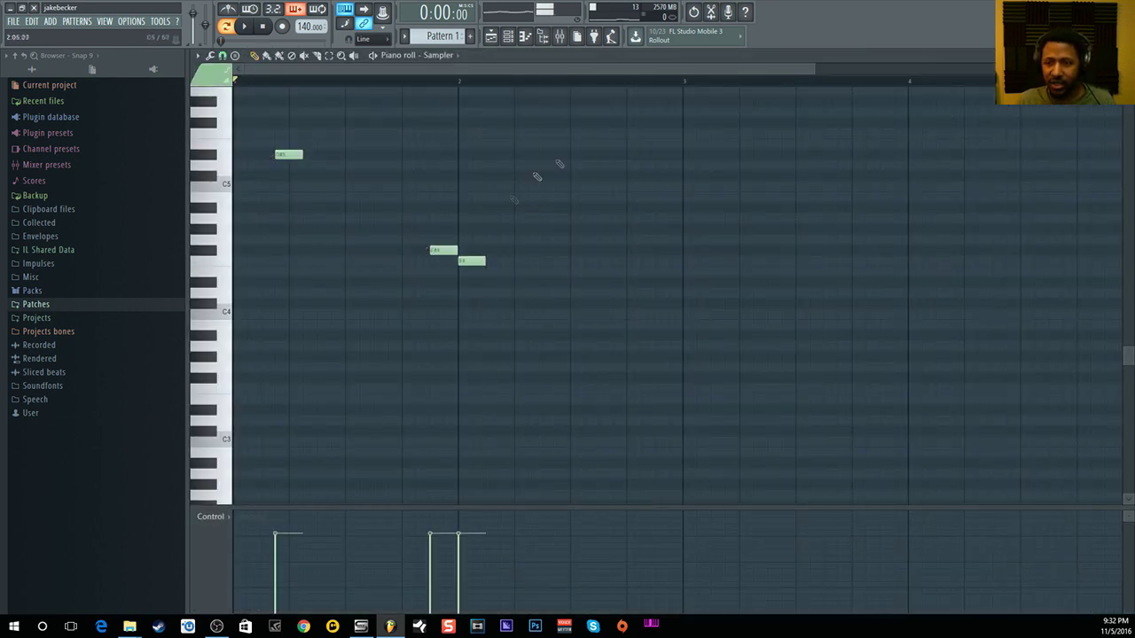
pyautogui.click(718, 282)
pyautogui.click(788, 314)
pyautogui.click(577, 165)
pyautogui.click(802, 186)
# - Switch the piano roll to Komplete Kontrol, showing the Sampler notes as grey ghosts
pyautogui.click(521, 43)
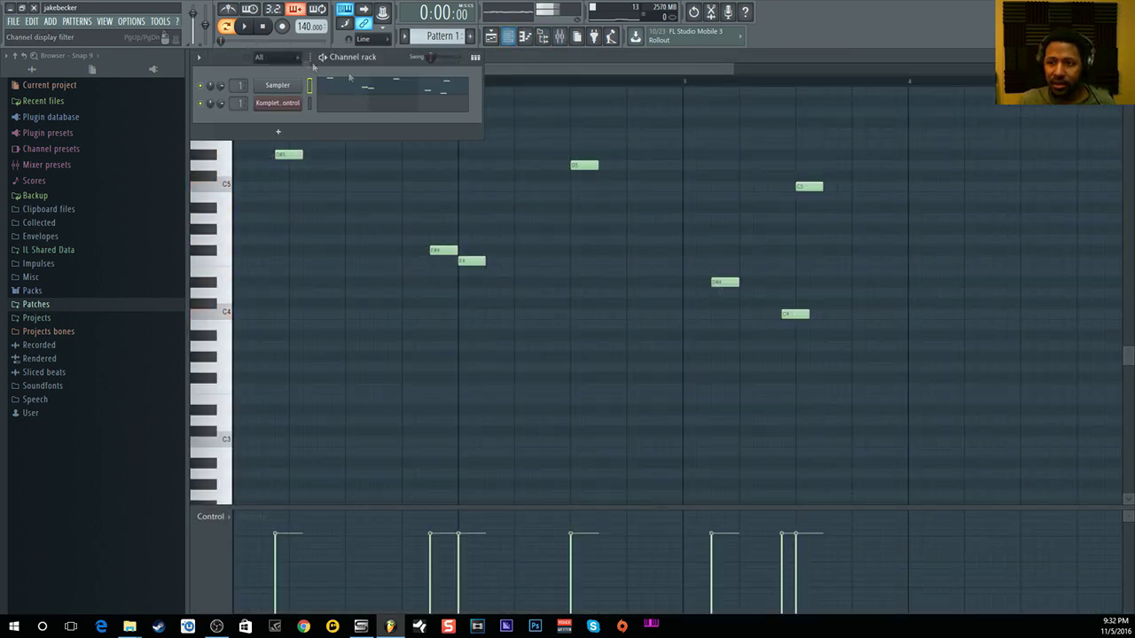
pyautogui.click(346, 111)
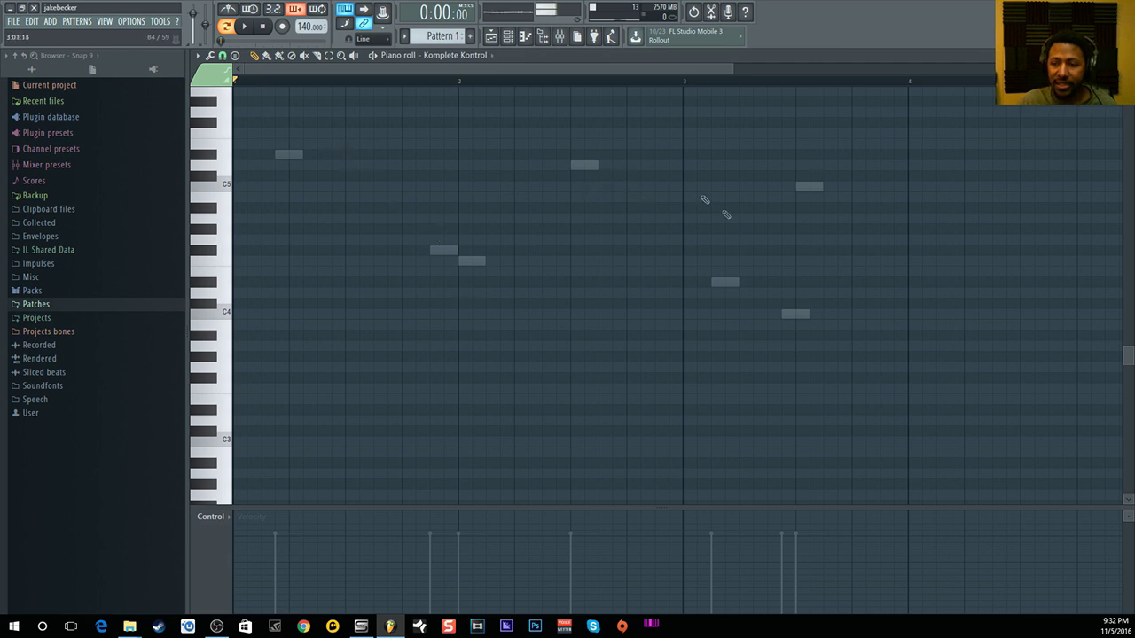
pyautogui.click(516, 39)
pyautogui.rightClick(288, 103)
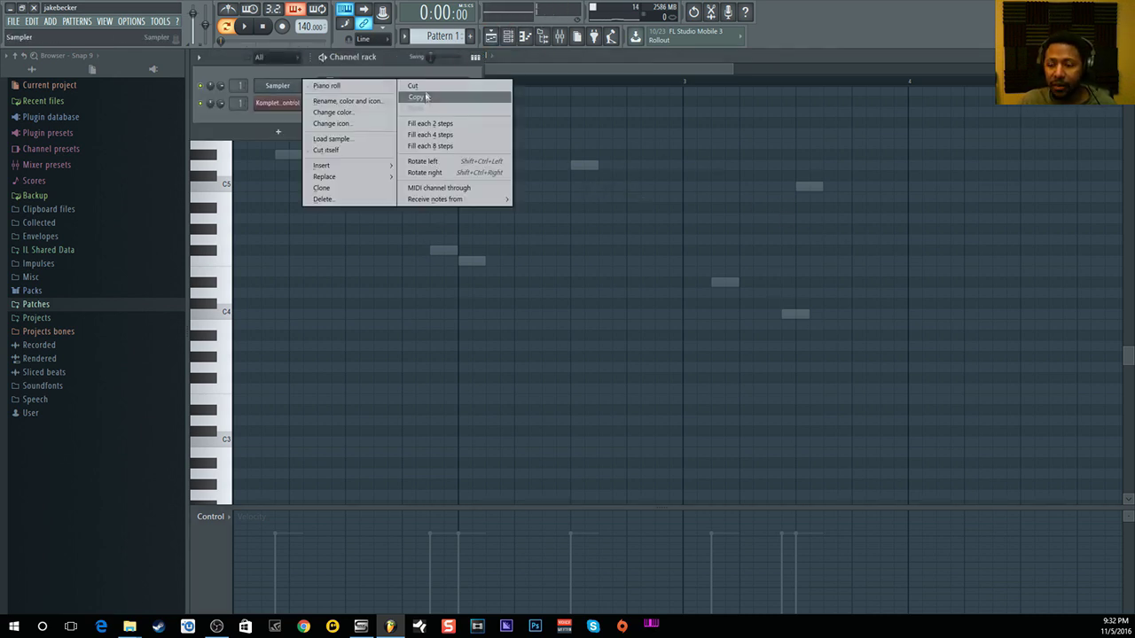
# - Cut the Sampler's notes from the pattern and return to its piano roll
pyautogui.click(415, 86)
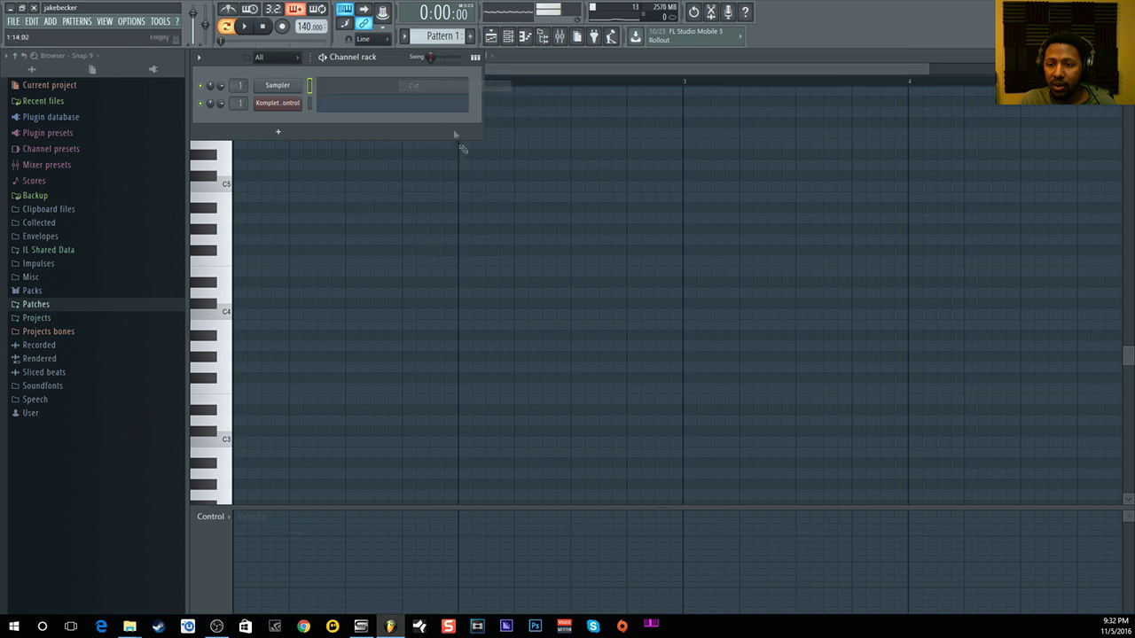
pyautogui.click(329, 88)
pyautogui.click(199, 56)
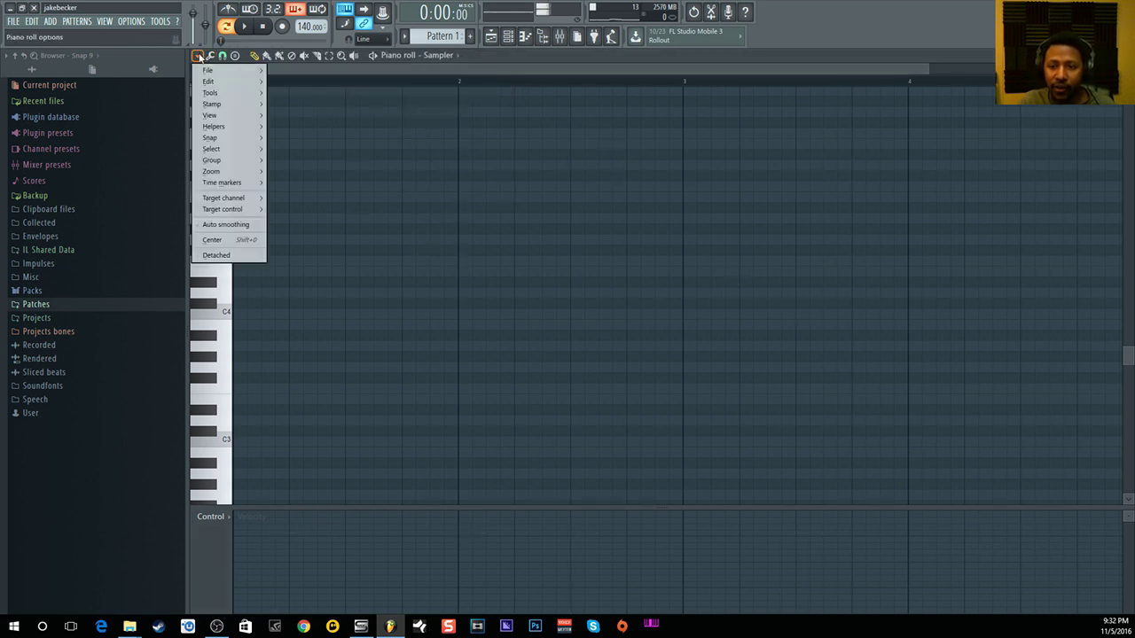
pyautogui.click(199, 56)
pyautogui.click(525, 36)
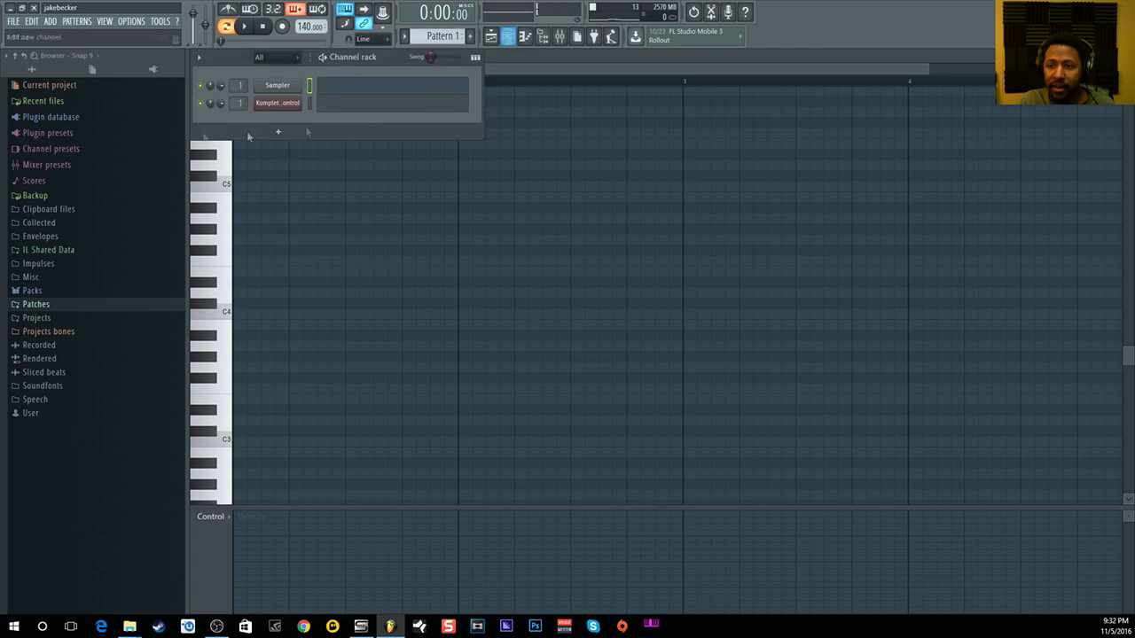
pyautogui.press('F9')
pyautogui.press('F7')
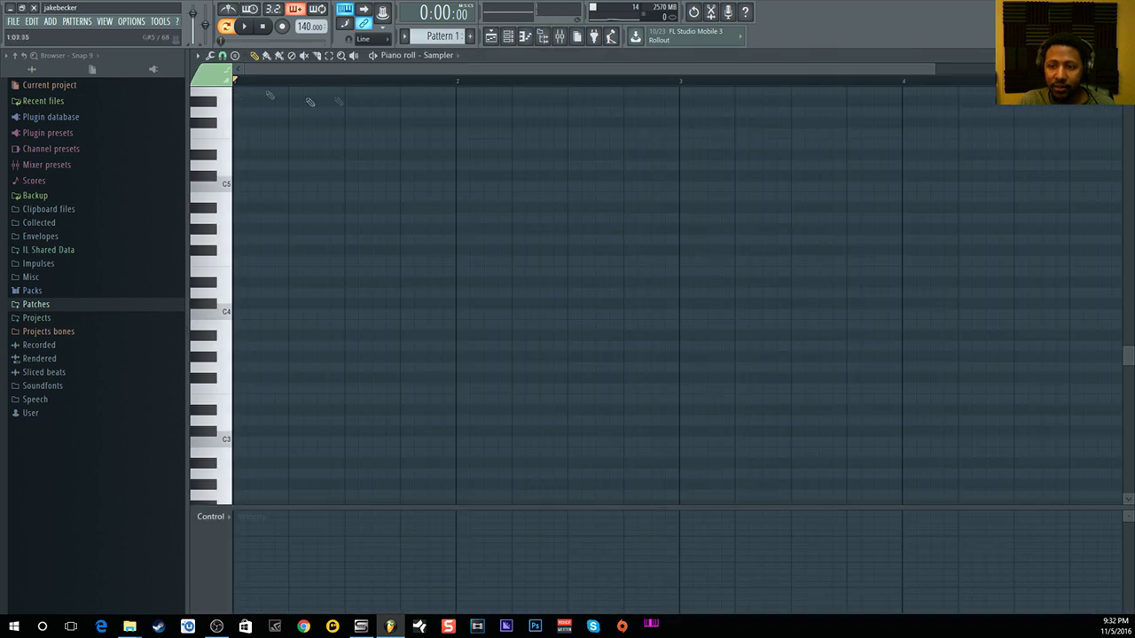
# - Toggle Ghost channels off and back on in the piano roll's Helpers options
pyautogui.click(198, 56)
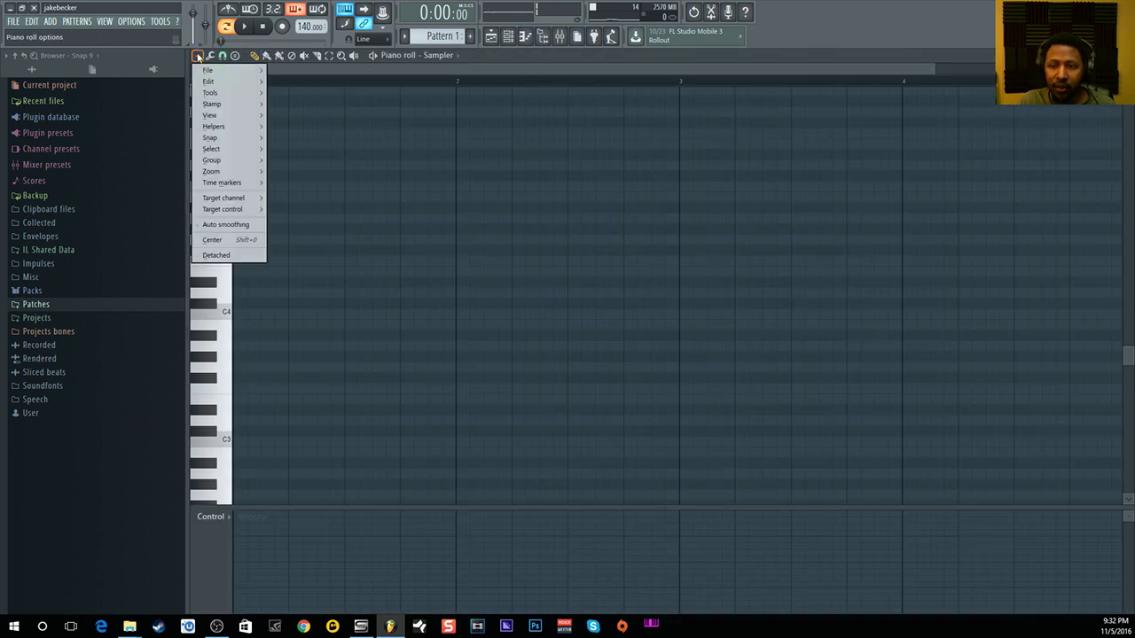
pyautogui.moveTo(213, 81)
pyautogui.moveTo(217, 126)
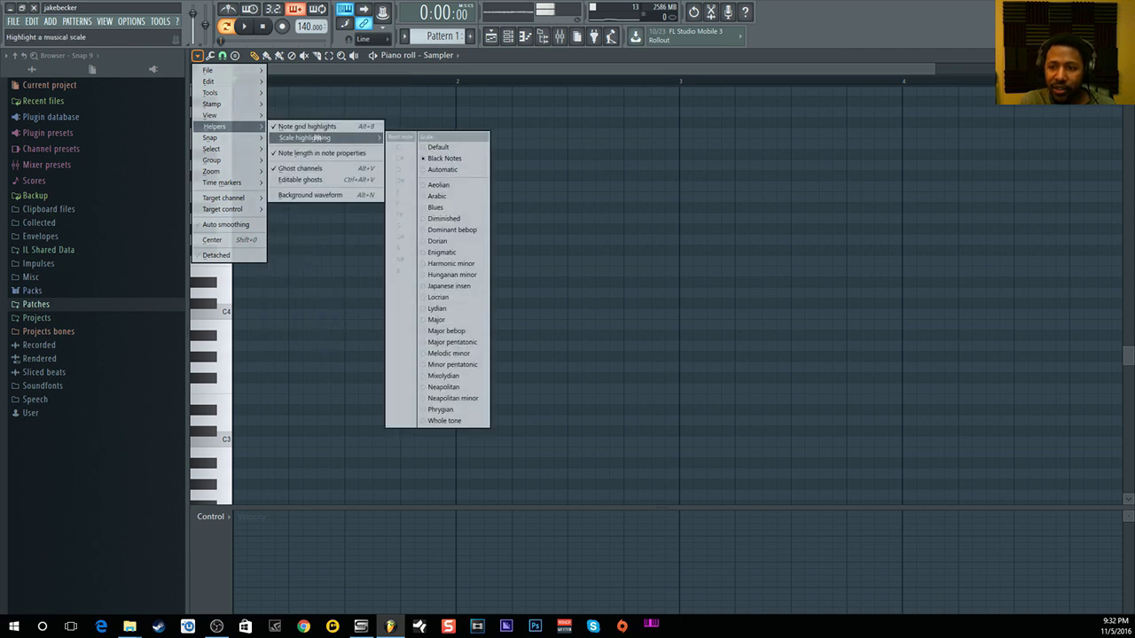
pyautogui.click(304, 170)
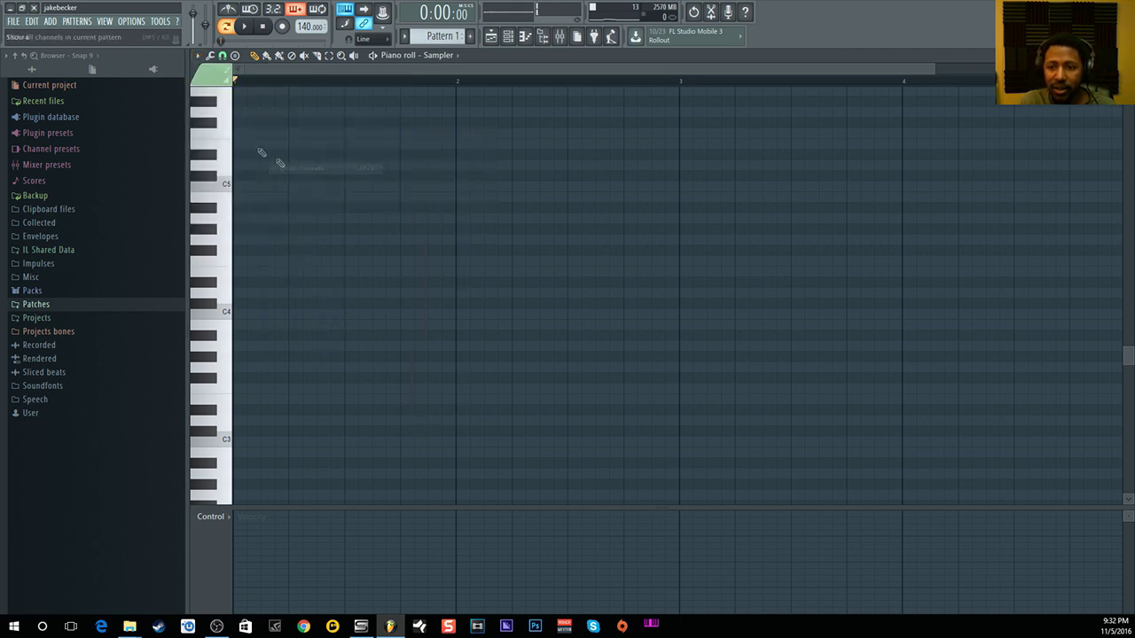
pyautogui.click(199, 56)
pyautogui.moveTo(224, 133)
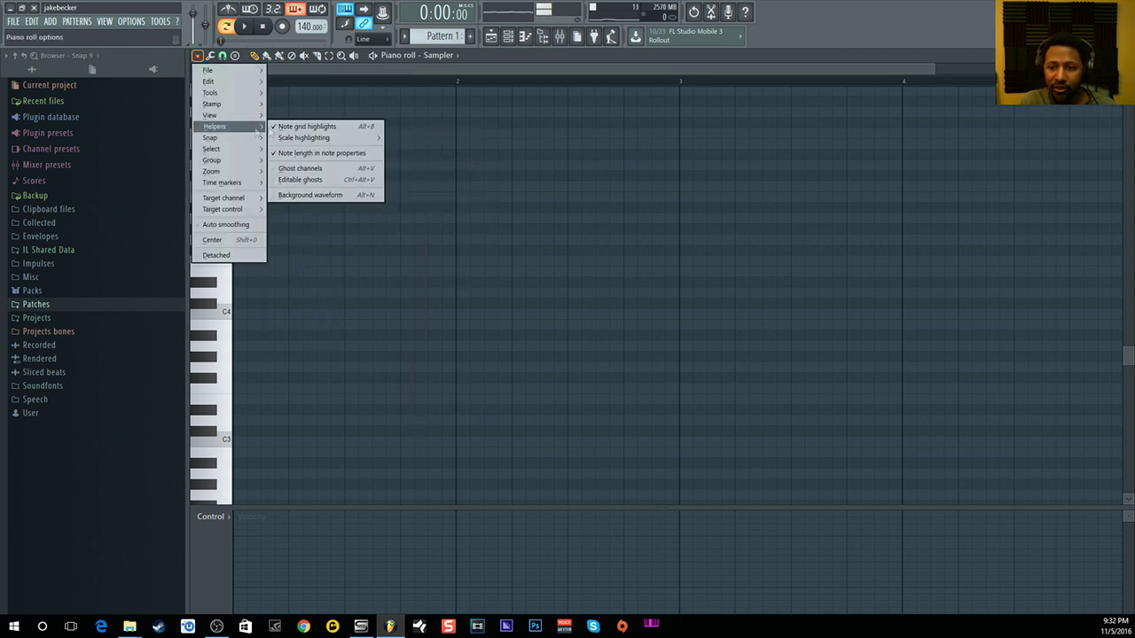
pyautogui.click(301, 174)
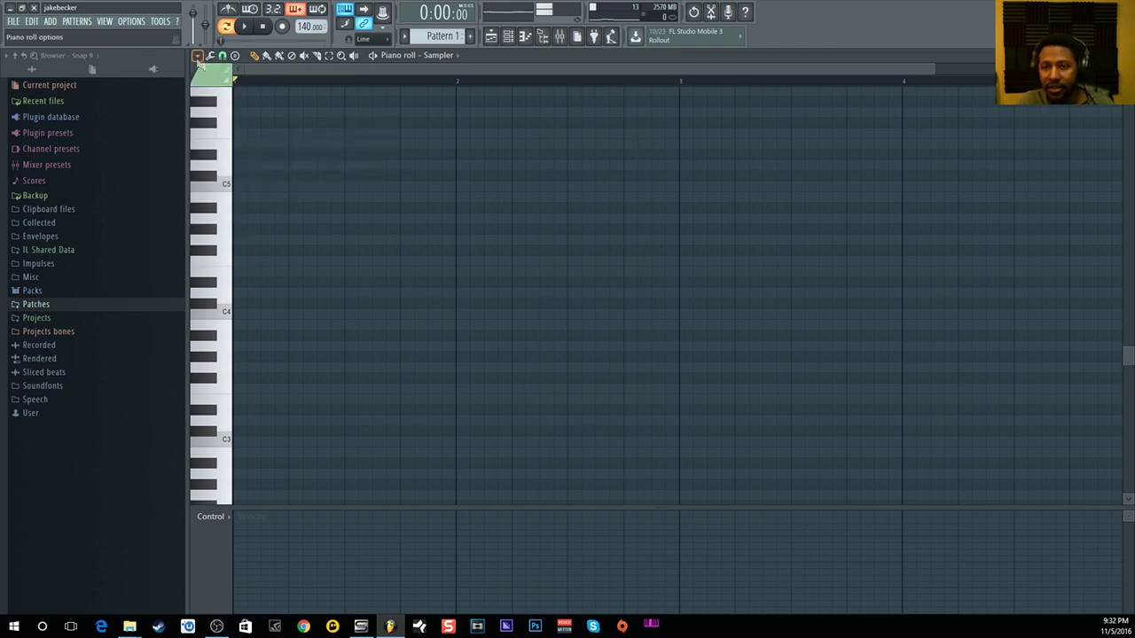
# - Set the piano roll's scale highlighting to Harmonic minor
pyautogui.click(199, 55)
pyautogui.moveTo(214, 126)
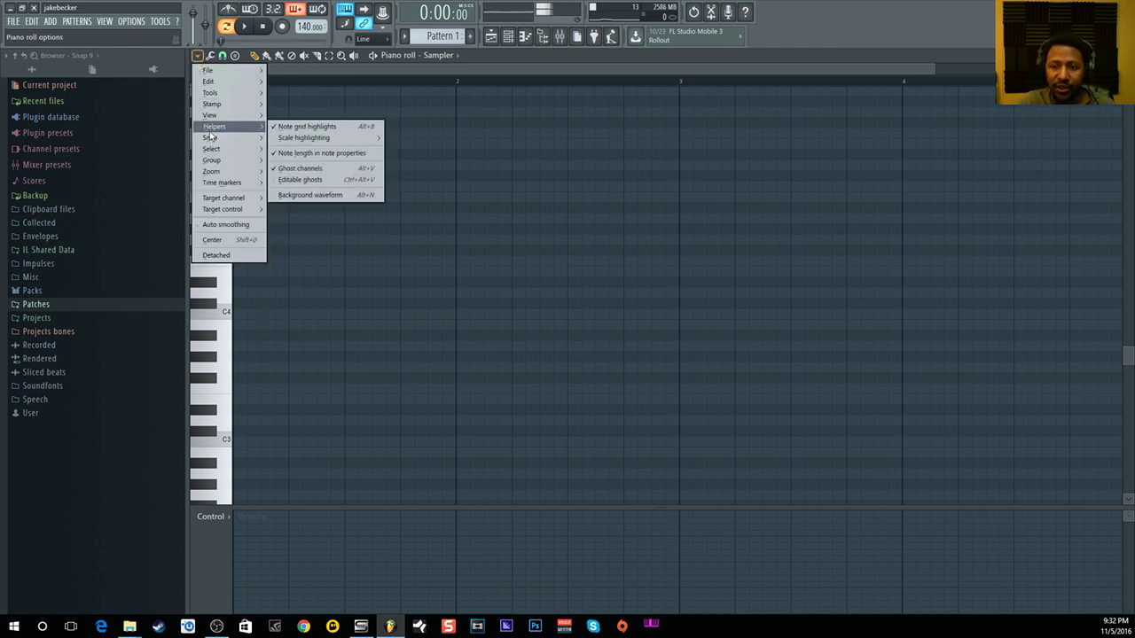
pyautogui.moveTo(283, 137)
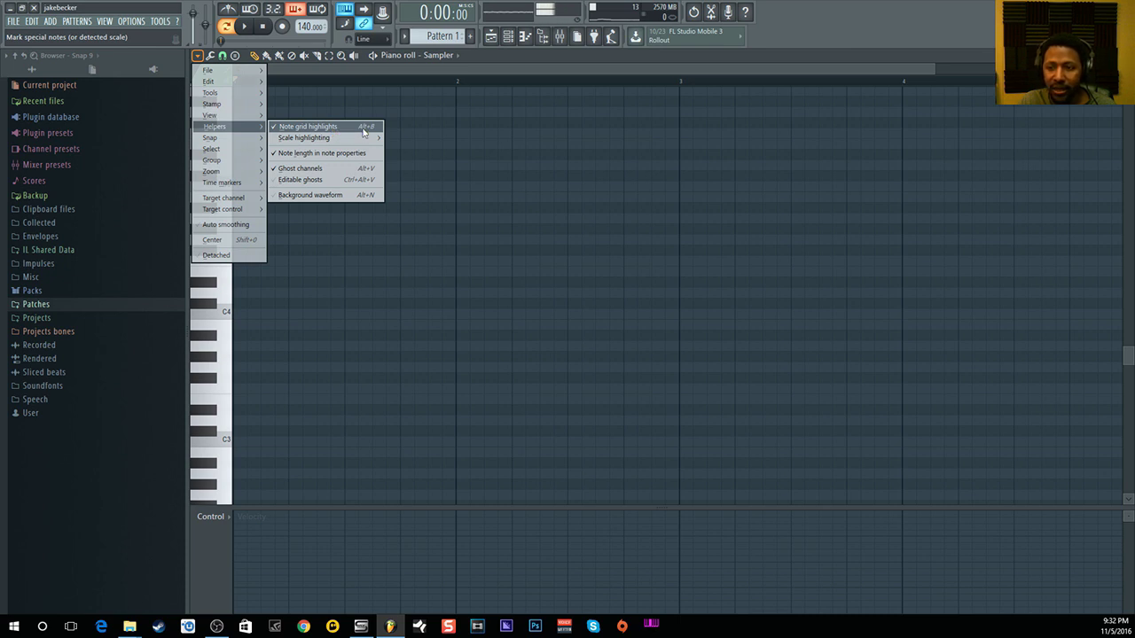
pyautogui.moveTo(345, 143)
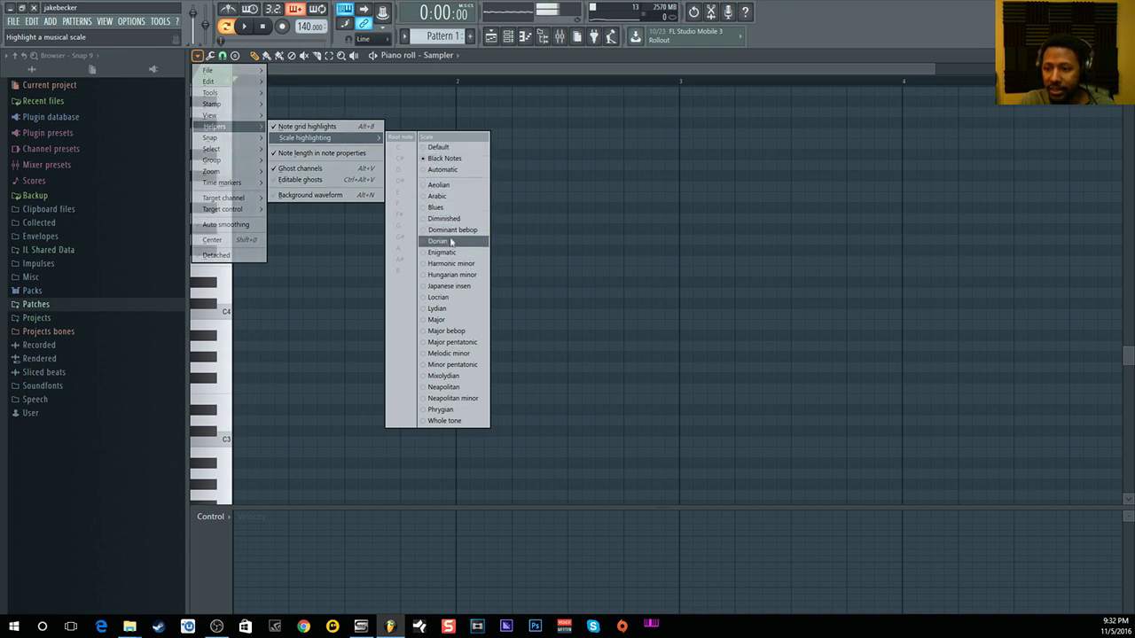
pyautogui.click(454, 263)
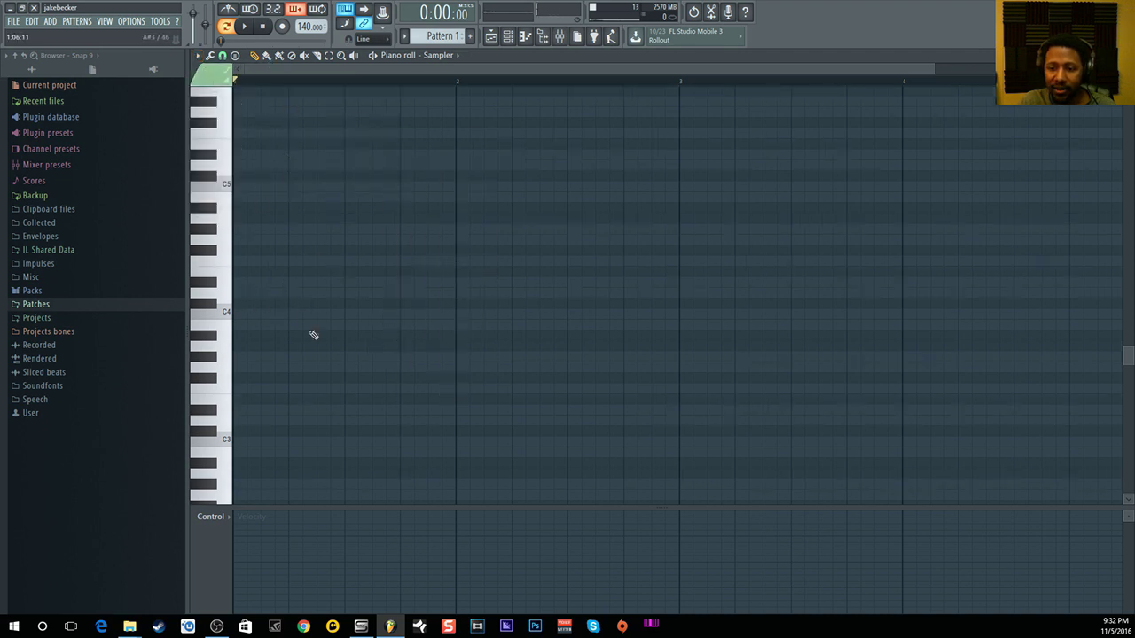
# - Place a stack of trial notes upward from A#3, then delete them
pyautogui.click(248, 336)
pyautogui.moveTo(249, 336); pyautogui.dragTo(254, 292)
pyautogui.rightClick(261, 328)
# - Place test notes B3 through F#4 at the grid start, then delete all notes
pyautogui.click(247, 324)
pyautogui.click(246, 313)
pyautogui.click(246, 292)
pyautogui.click(246, 282)
pyautogui.click(253, 260)
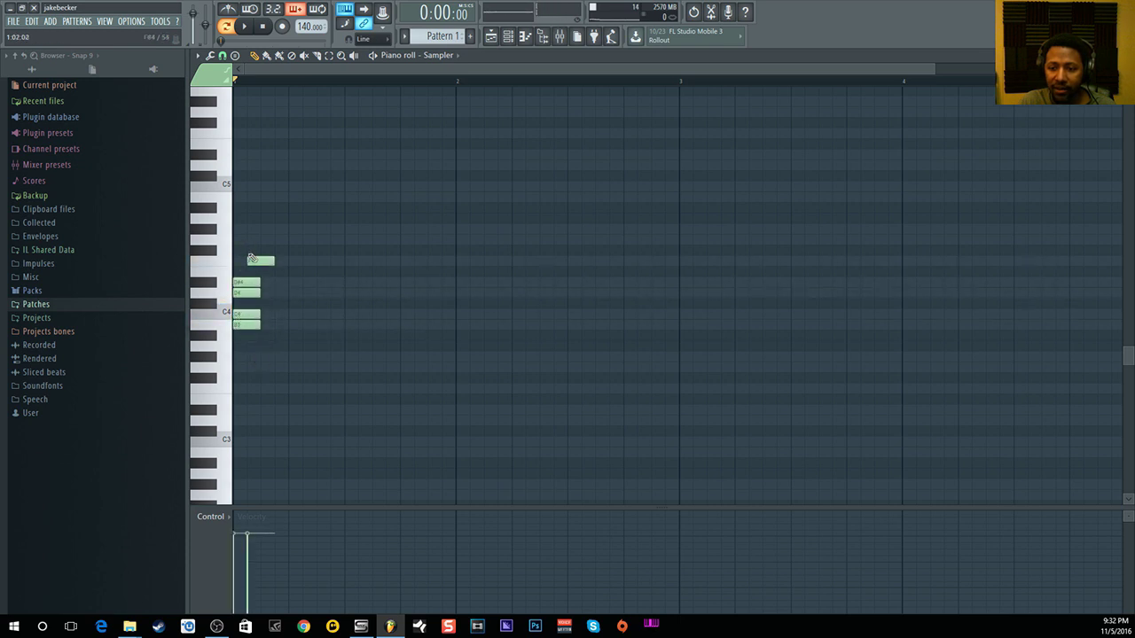
pyautogui.moveTo(240, 259)
pyautogui.mouseDown()
pyautogui.moveTo(256, 228)
pyautogui.moveTo(248, 239)
pyautogui.mouseUp()
pyautogui.click(247, 260)
pyautogui.click(247, 249)
pyautogui.hotkey('ctrl', 'a')
pyautogui.press('Delete')
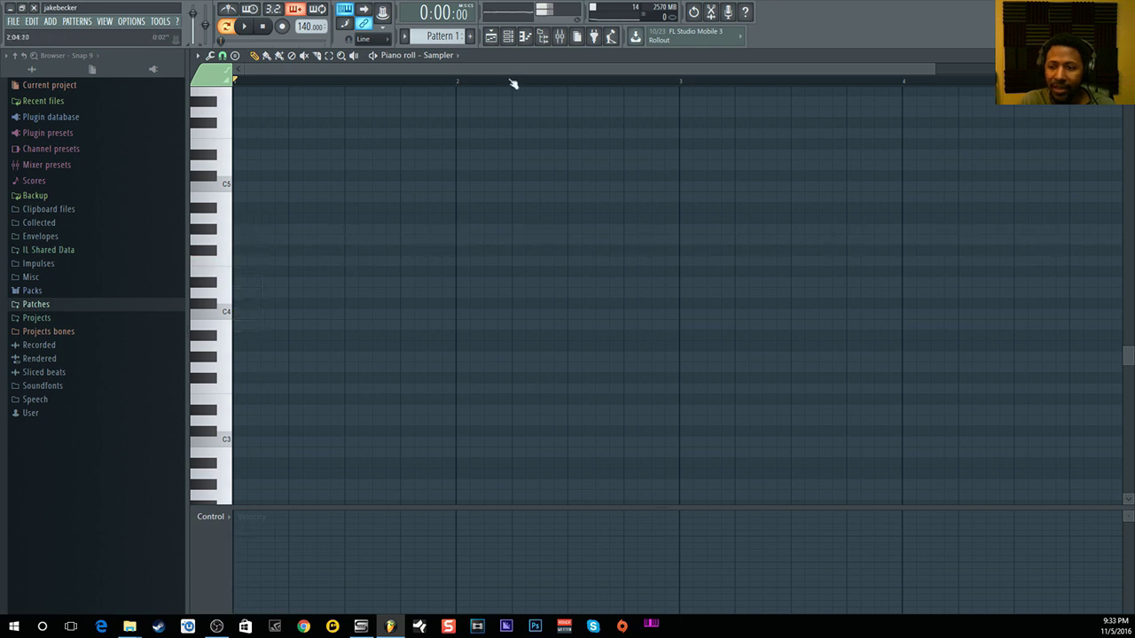
# - Set scale highlighting to Black Notes and briefly toggle the Channel rack
pyautogui.click(196, 56)
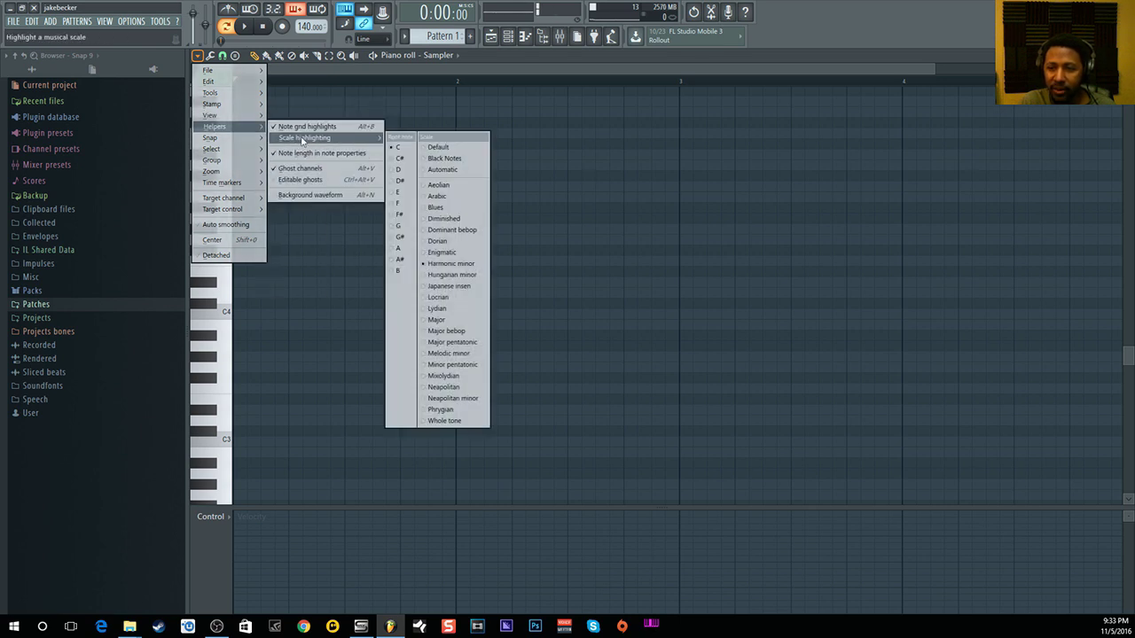
pyautogui.click(445, 159)
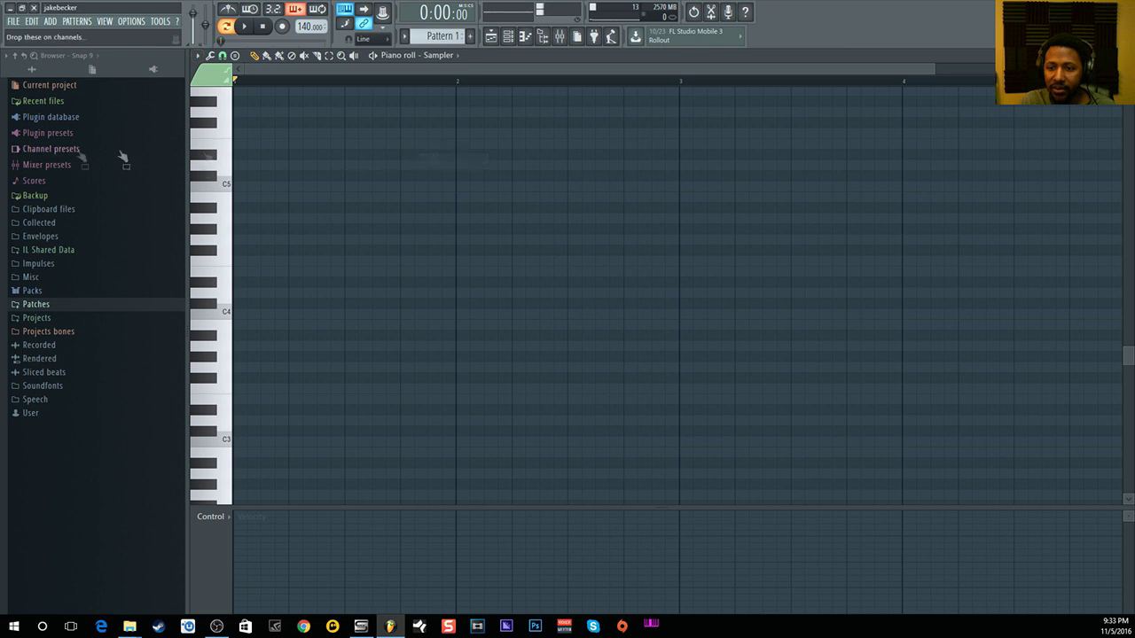
pyautogui.click(507, 35)
pyautogui.click(507, 35)
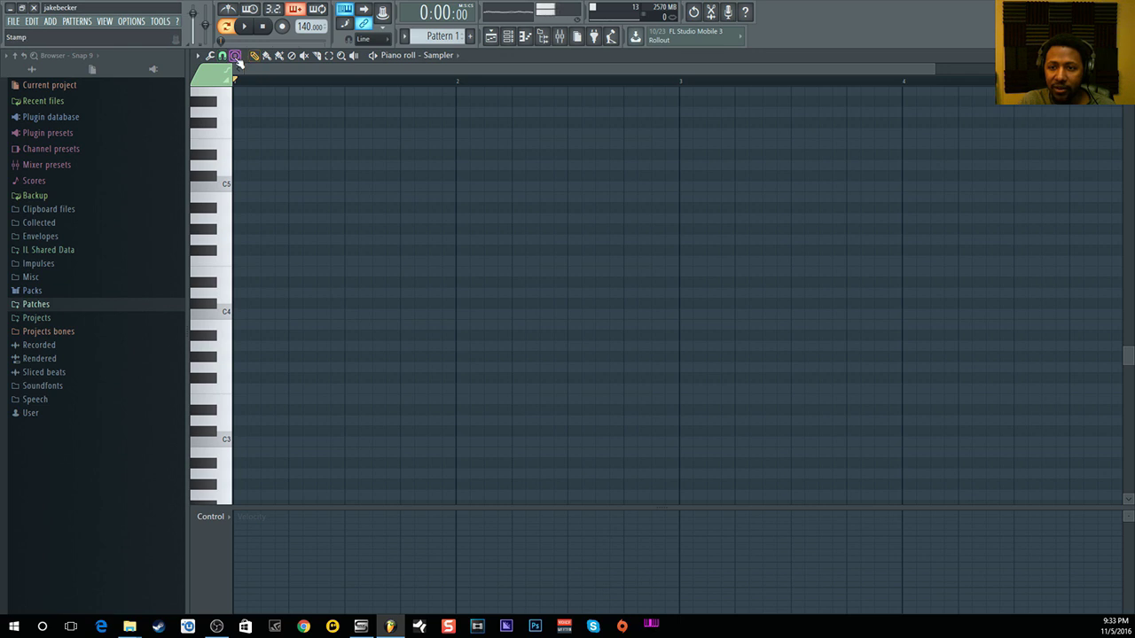
pyautogui.click(235, 56)
# - Stamp a trial C minor chord at C5, then delete its C5, D#5 and G5 notes
pyautogui.moveTo(236, 60)
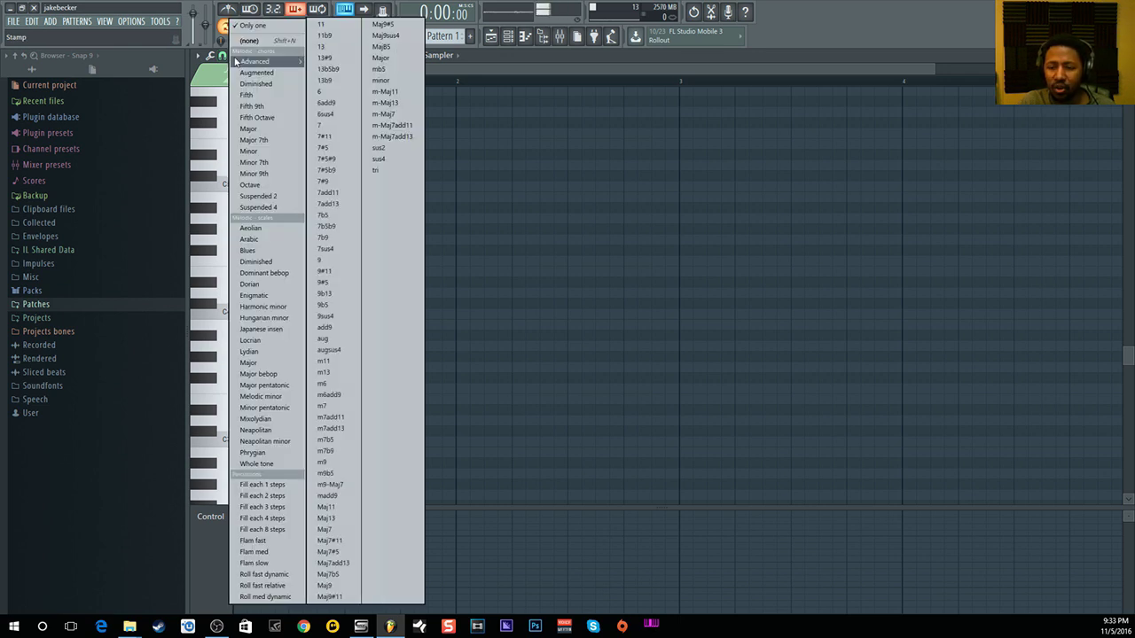
pyautogui.click(527, 61)
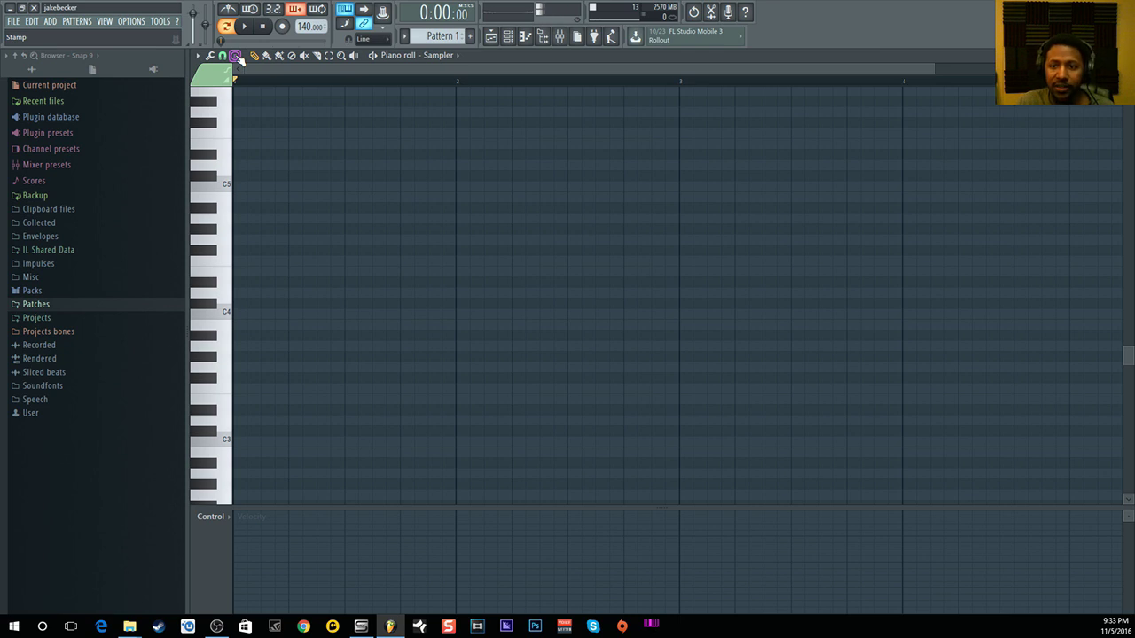
pyautogui.click(236, 56)
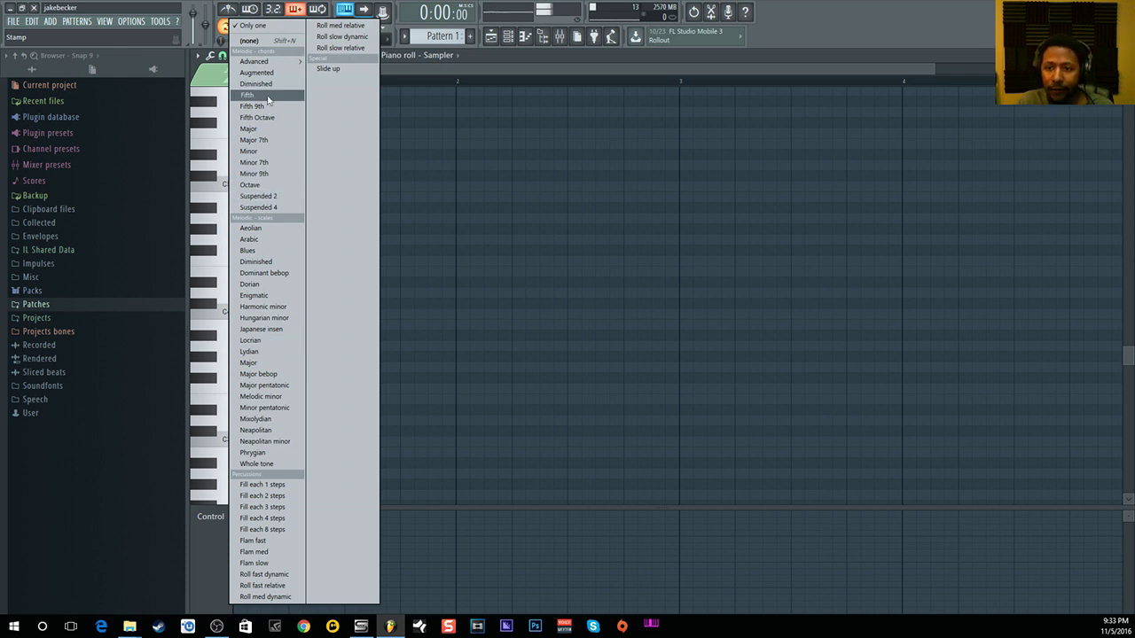
pyautogui.click(249, 150)
pyautogui.click(248, 186)
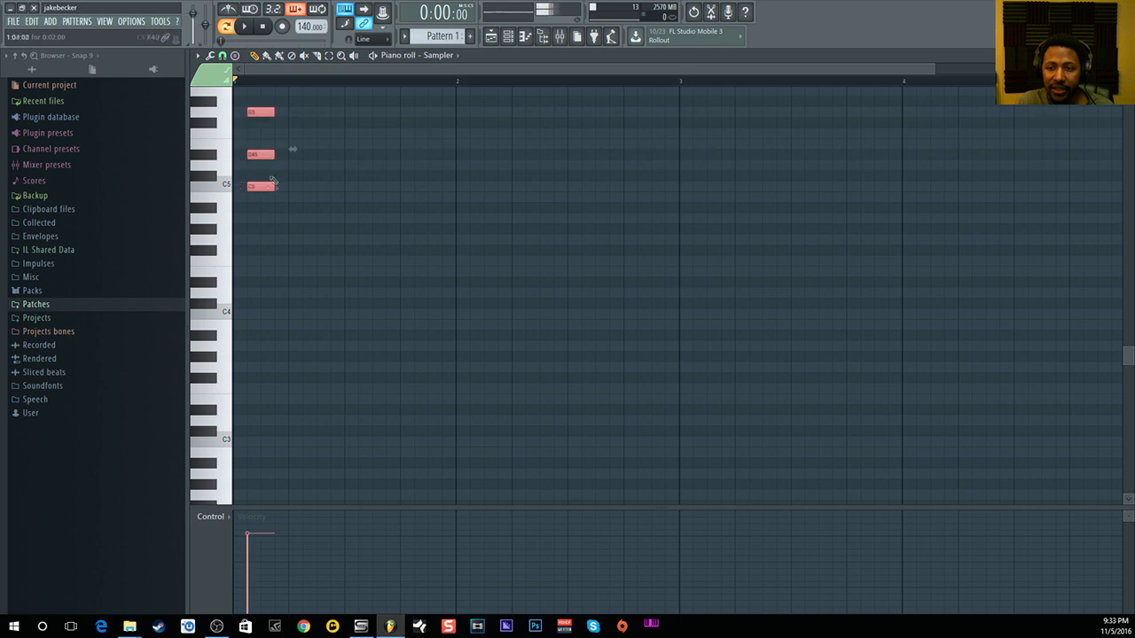
pyautogui.rightClick(261, 186)
pyautogui.rightClick(261, 154)
pyautogui.rightClick(260, 112)
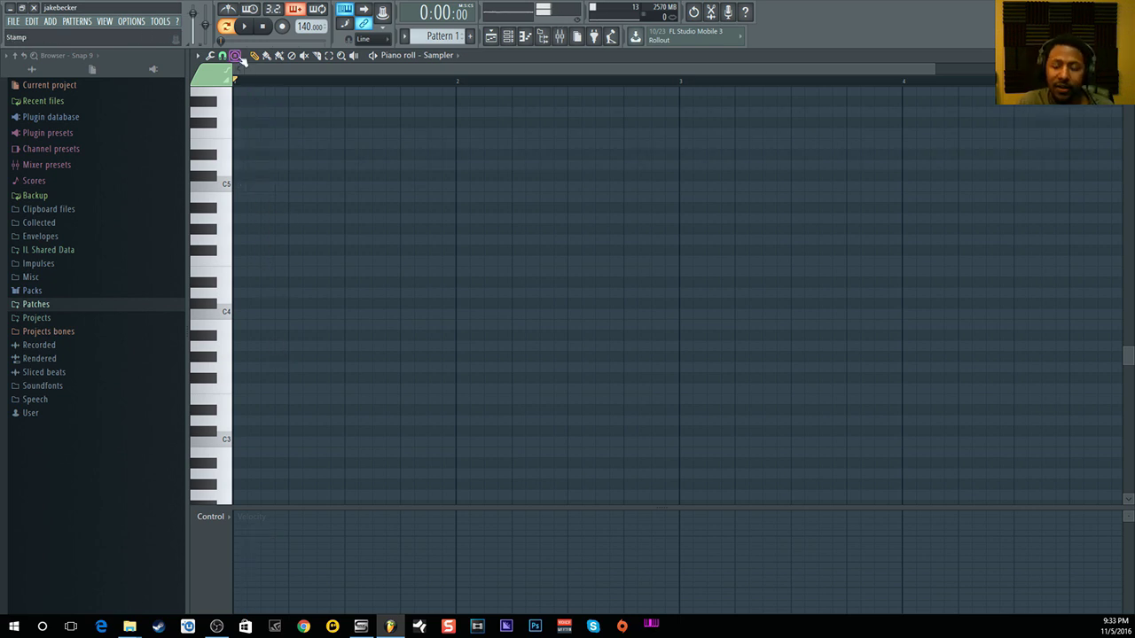
# - Choose Harmonic minor as the stamp scale
pyautogui.click(237, 59)
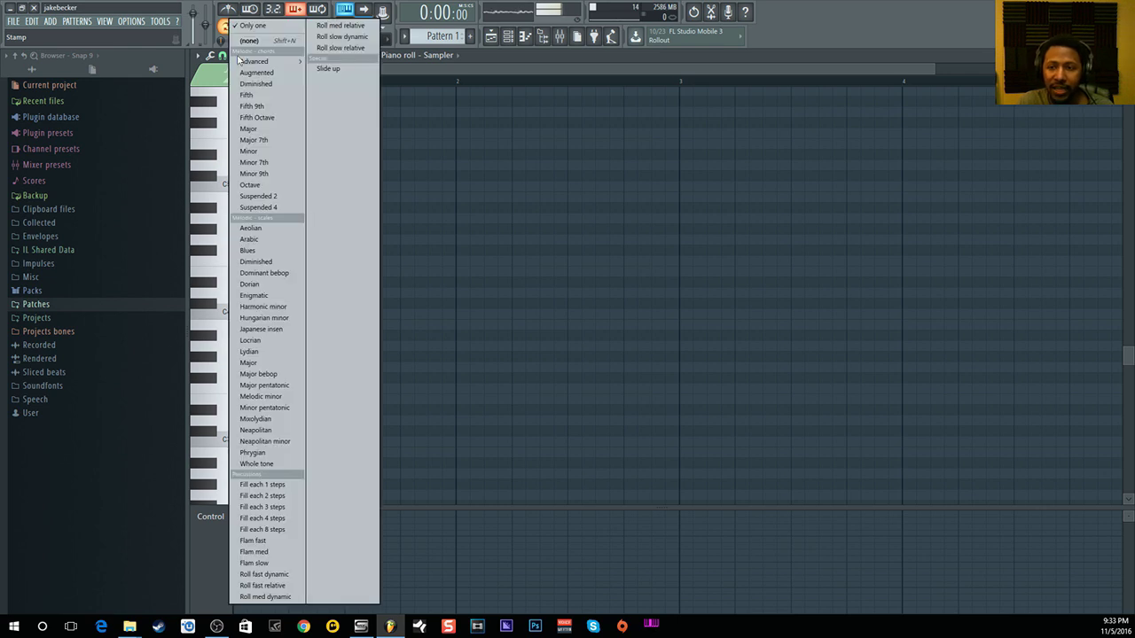
pyautogui.click(254, 37)
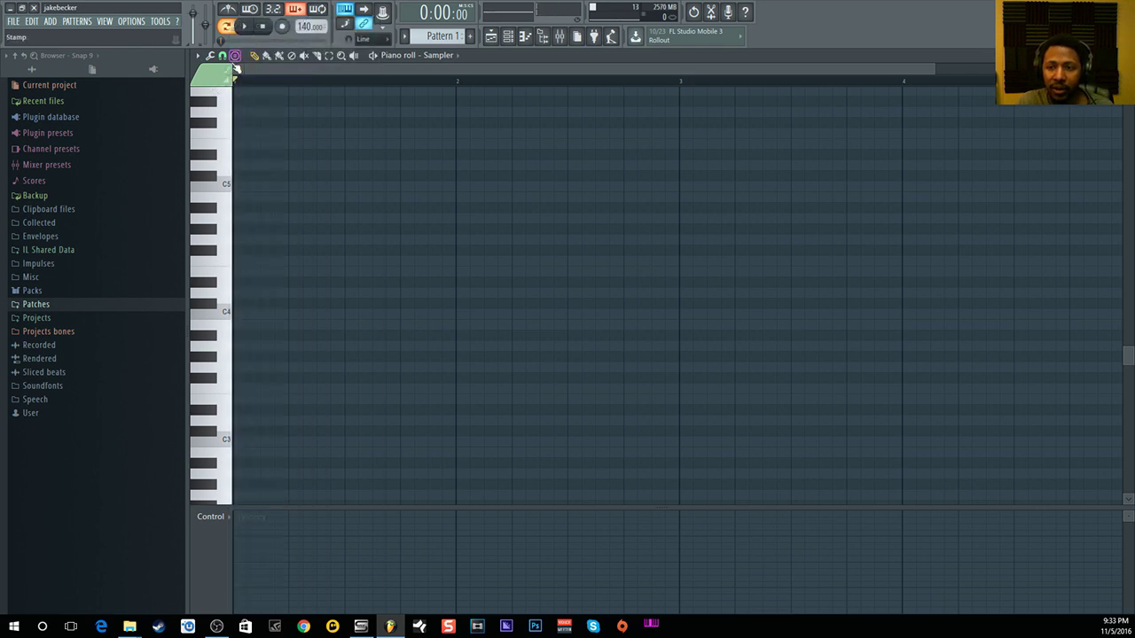
pyautogui.click(238, 55)
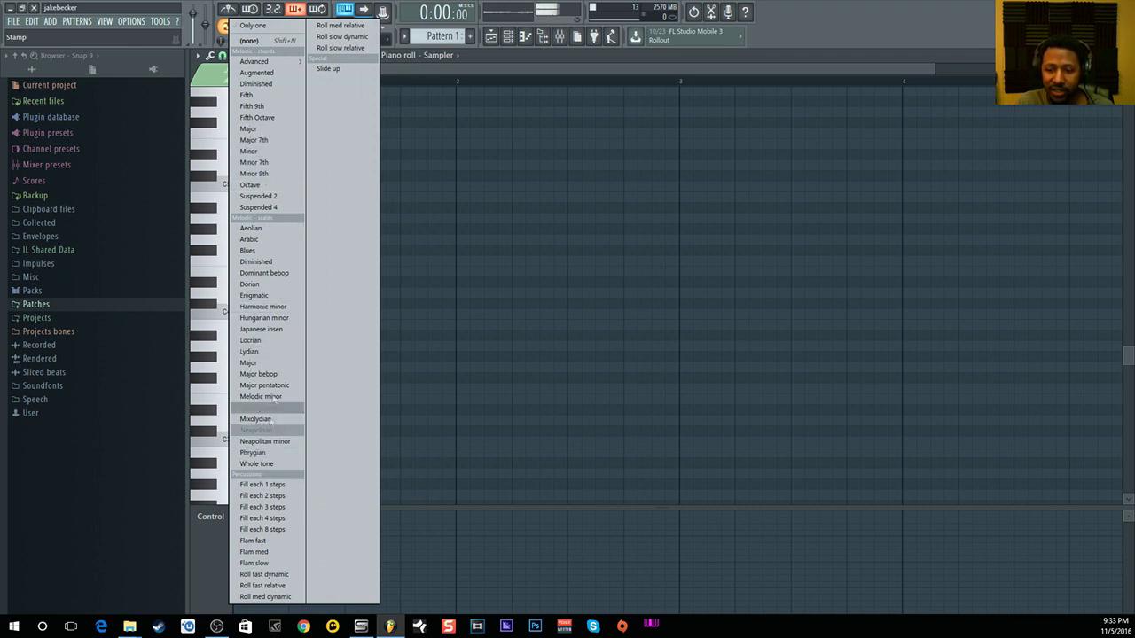
pyautogui.click(265, 306)
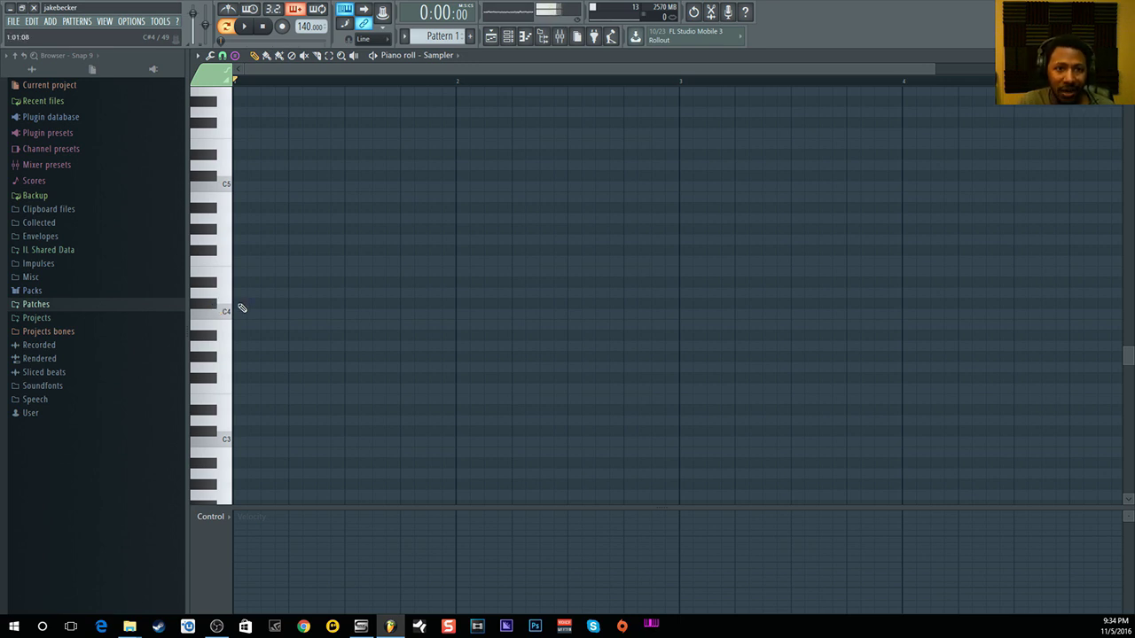
# - Stamp a Harmonic minor scale at C#4 and copy it up to the C#5, C#6 and C#7 octaves
pyautogui.click(244, 307)
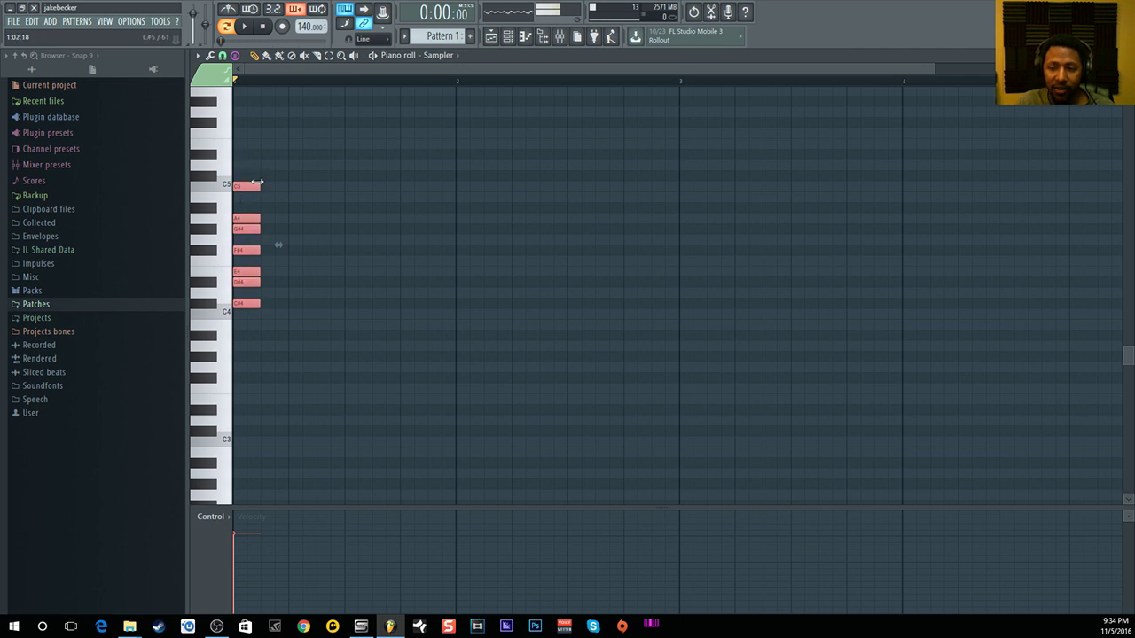
pyautogui.hotkey('ctrl', 'c')
pyautogui.hotkey('ctrl', 'v')
pyautogui.hotkey('ctrl', 'Up')
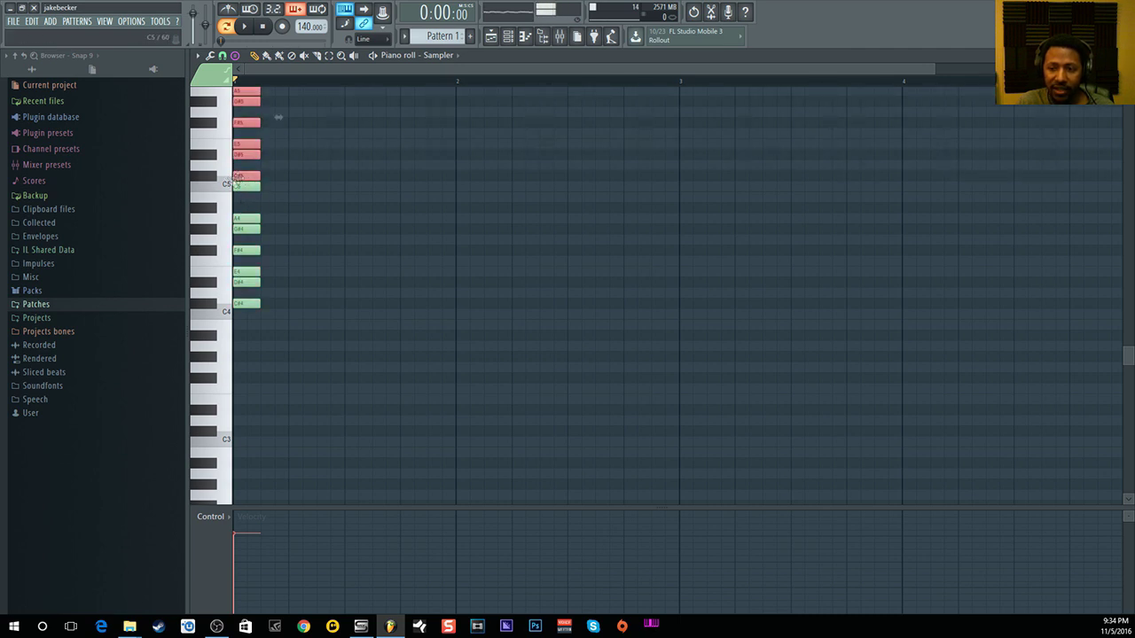
pyautogui.scroll(4, 265, 380)
pyautogui.hotkey('ctrl', 'c')
pyautogui.hotkey('ctrl', 'v')
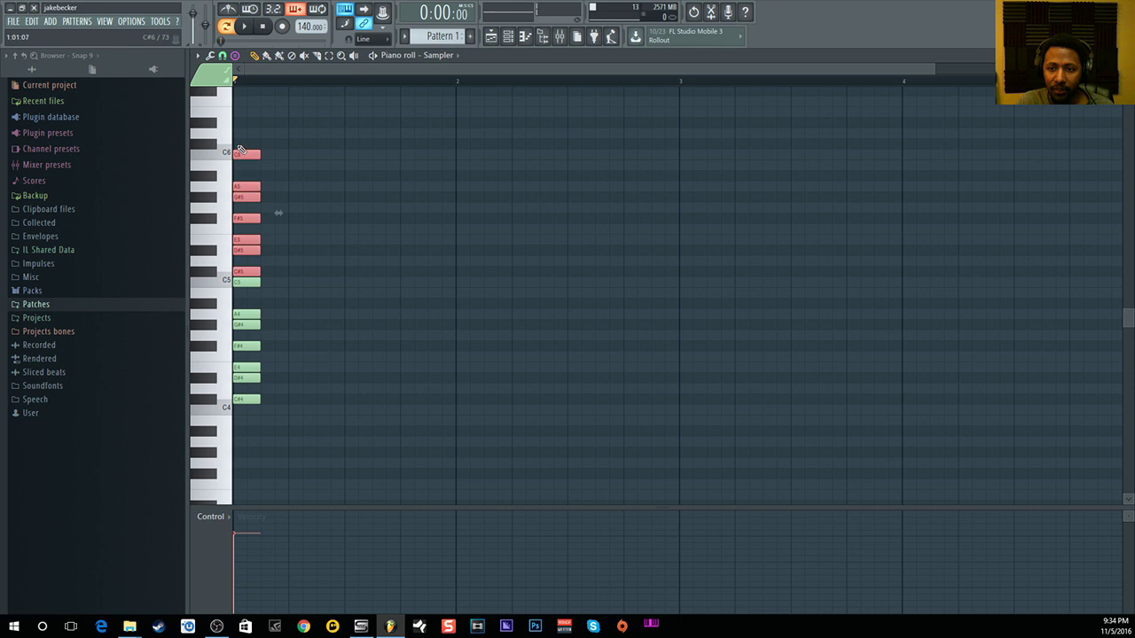
pyautogui.hotkey('ctrl', 'Up')
pyautogui.scroll(4, 280, 168)
pyautogui.hotkey('ctrl', 'c')
pyautogui.hotkey('ctrl', 'v')
pyautogui.hotkey('ctrl', 'Up')
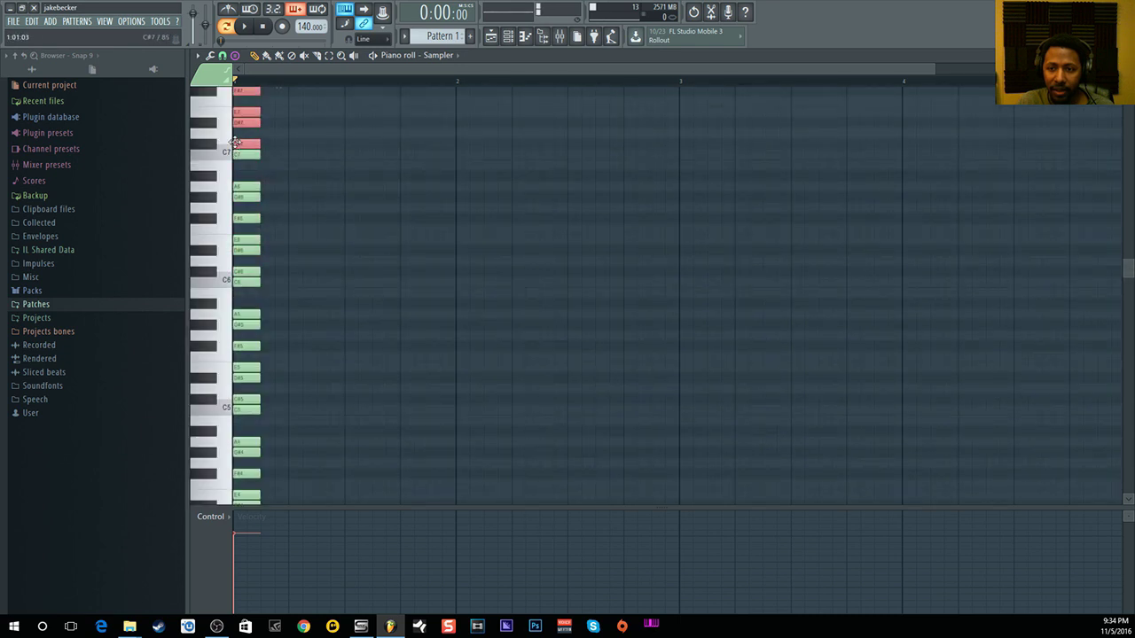
pyautogui.scroll(3, 244, 186)
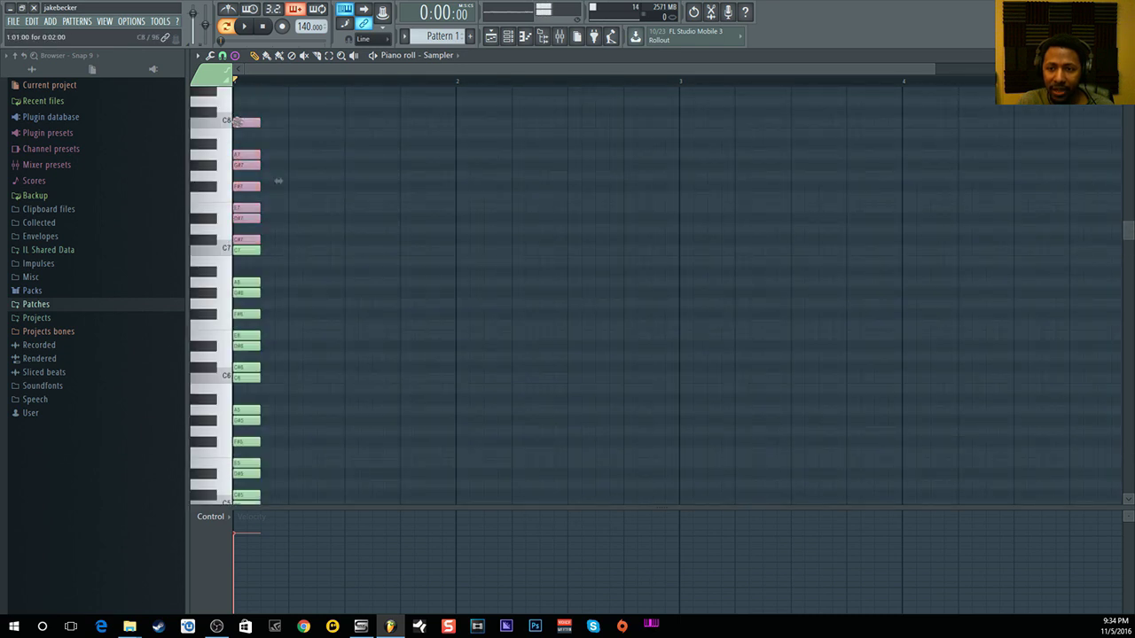
# - Paste further scale copies down to the C#1 octave, then select all the notes
pyautogui.click(235, 117)
pyautogui.scroll(-8, 232, 354)
pyautogui.scroll(3, 236, 365)
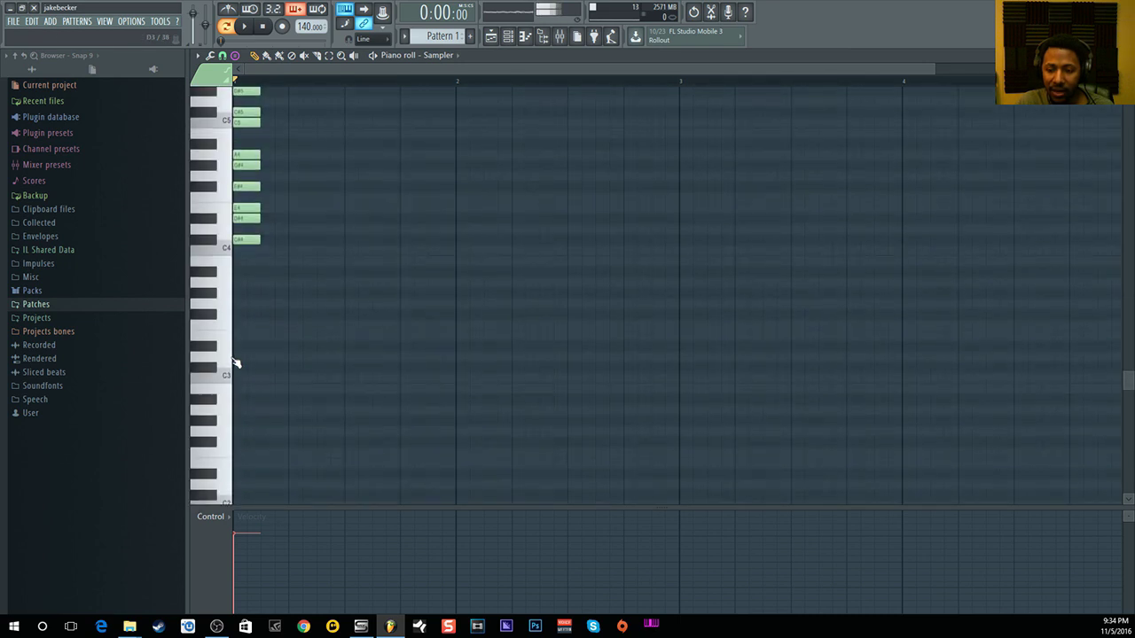
pyautogui.hotkey('ctrl', 'v')
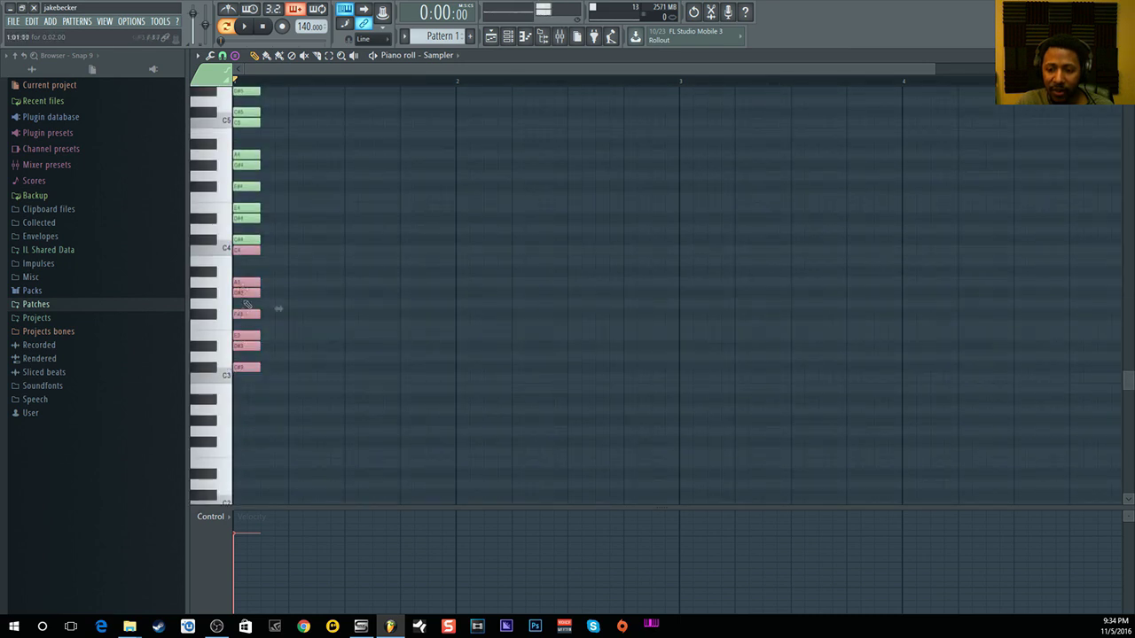
pyautogui.scroll(-3, 240, 377)
pyautogui.hotkey('ctrl', 'Down')
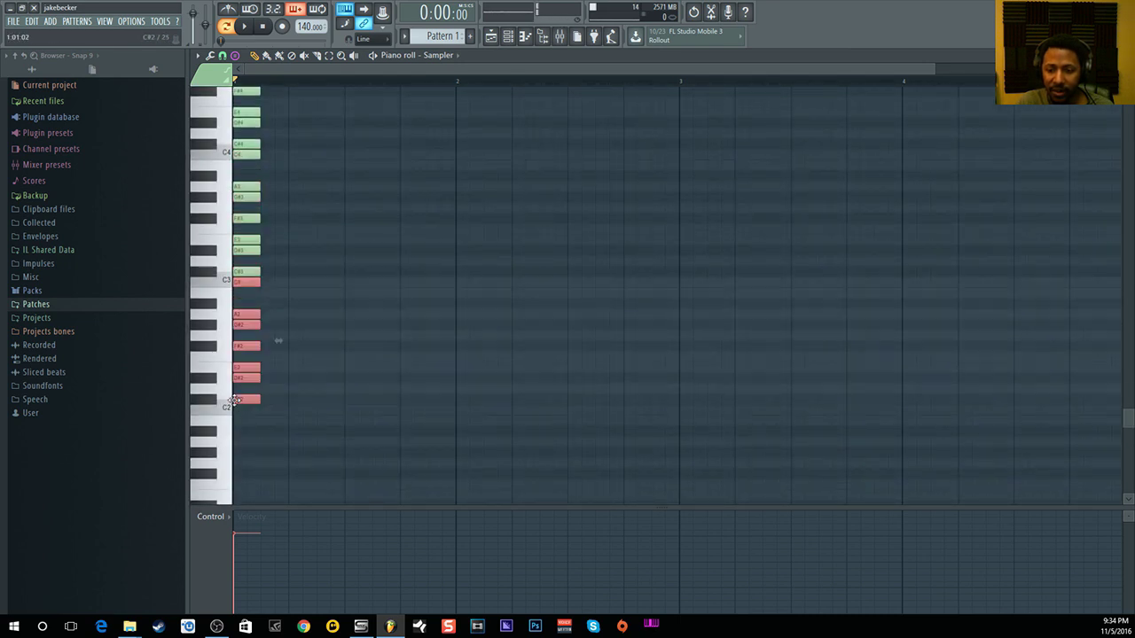
pyautogui.scroll(-4, 253, 399)
pyautogui.hotkey('ctrl', 'v')
pyautogui.hotkey('ctrl', 'Down')
pyautogui.hotkey('ctrl', 'Down')
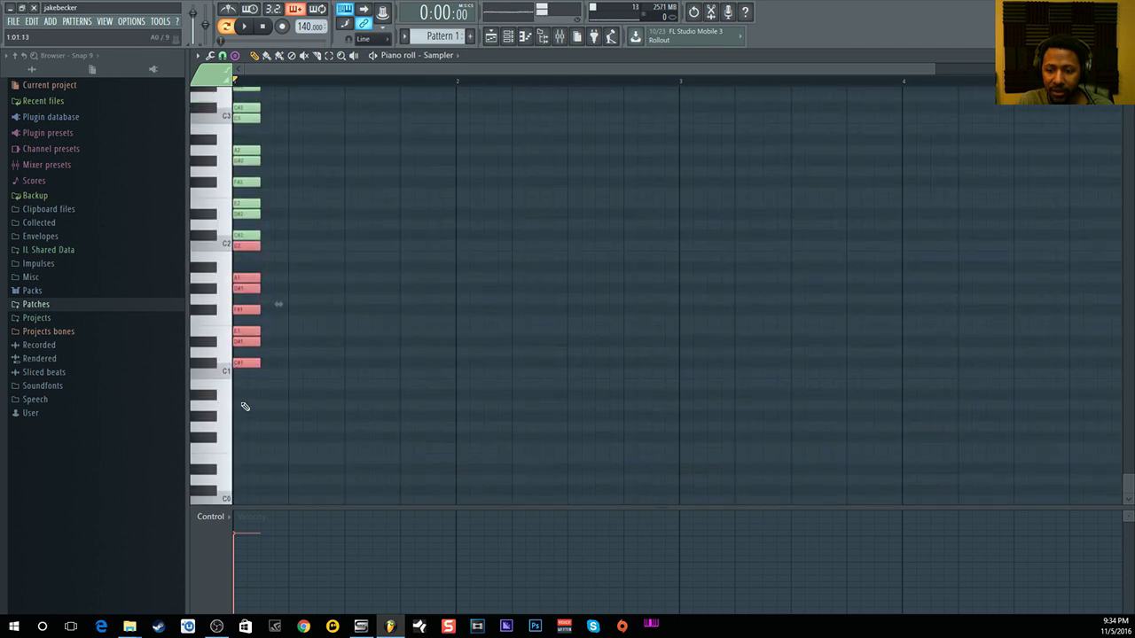
pyautogui.scroll(4, 265, 329)
pyautogui.scroll(3, 265, 329)
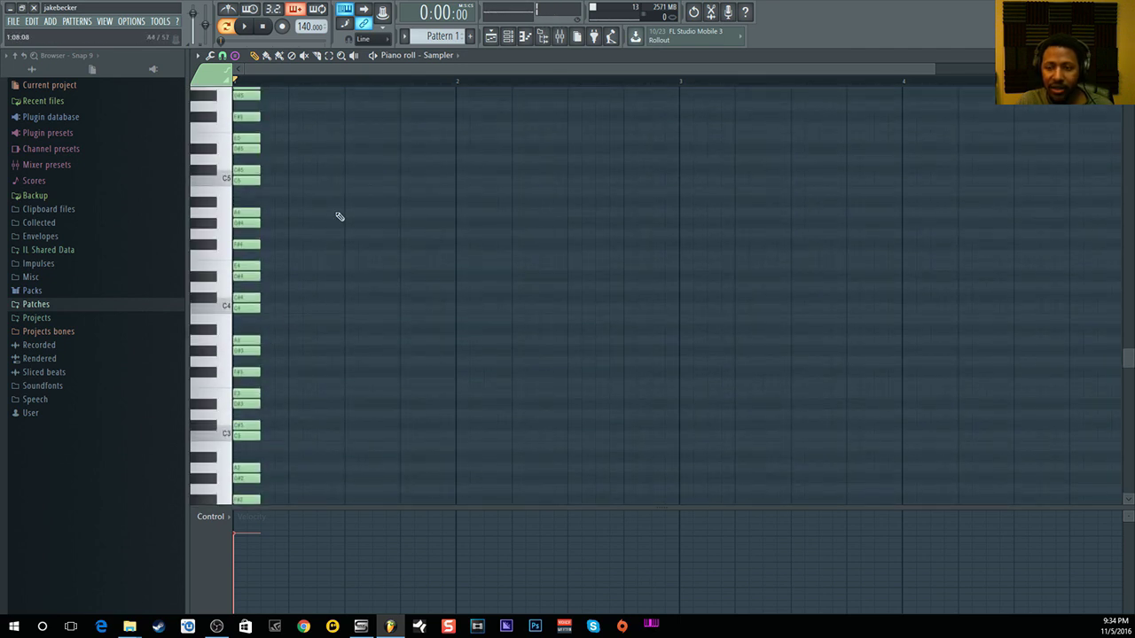
pyautogui.hotkey('ctrl', 'a')
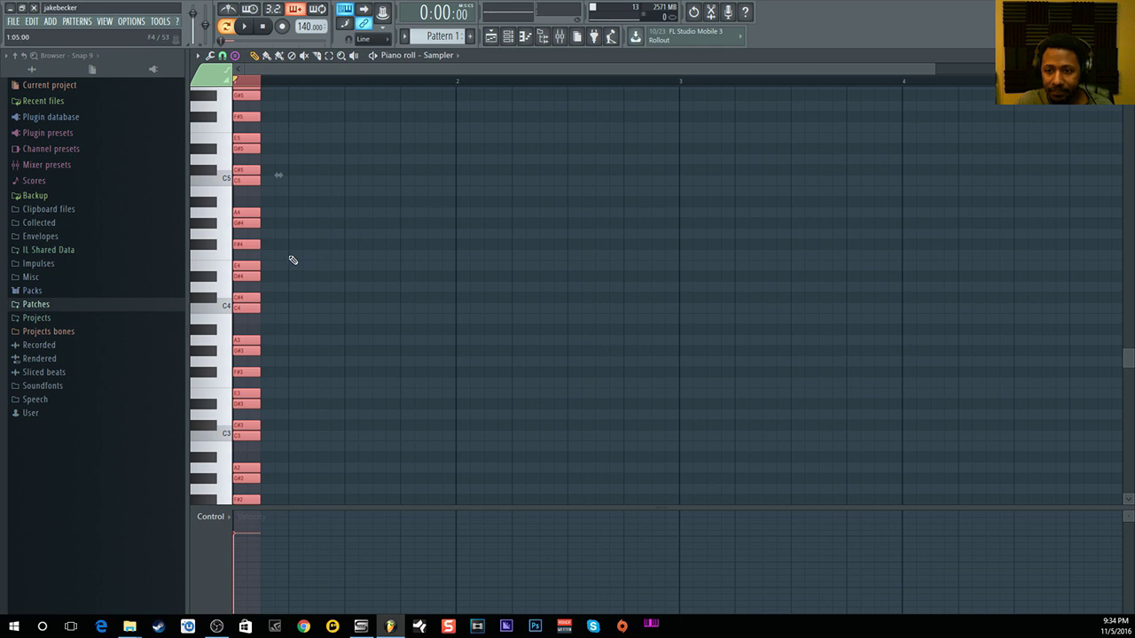
pyautogui.scroll(9, 290, 258)
# - Stretch the selected scale notes across the whole pattern and switch the piano roll to Komplete Kontrol
pyautogui.moveTo(256, 110); pyautogui.dragTo(1055, 153)
pyautogui.click(512, 39)
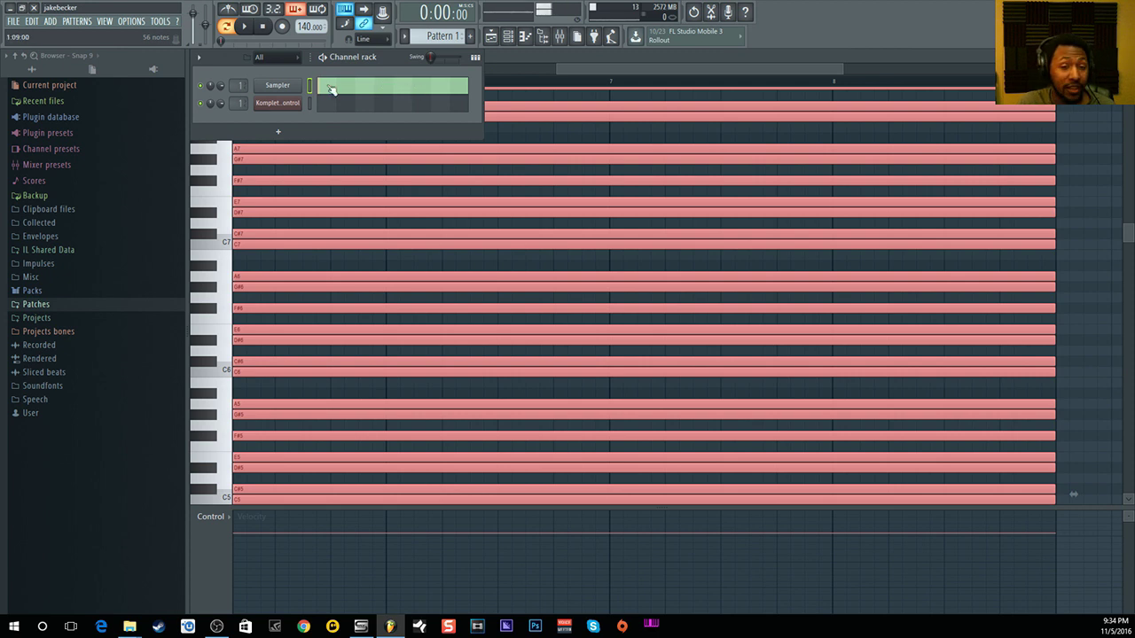
pyautogui.click(336, 106)
pyautogui.scroll(5, 365, 304)
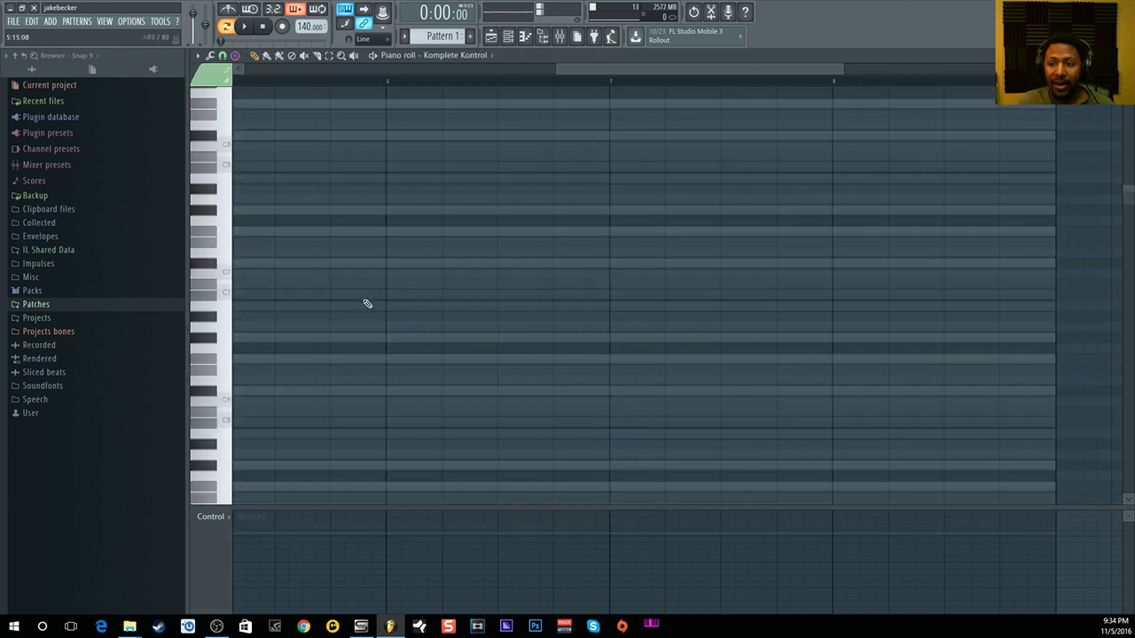
pyautogui.hscroll(-10, 381, 89)
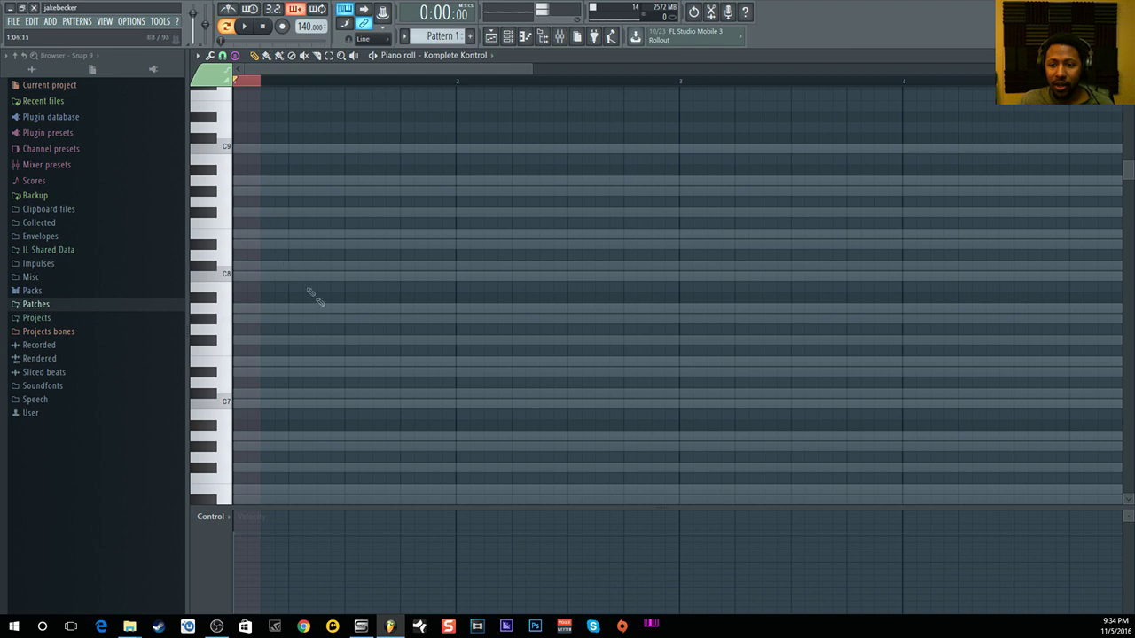
# - Switch to the select tool and clear the time selection at bar 1
pyautogui.click(330, 55)
pyautogui.click(260, 89)
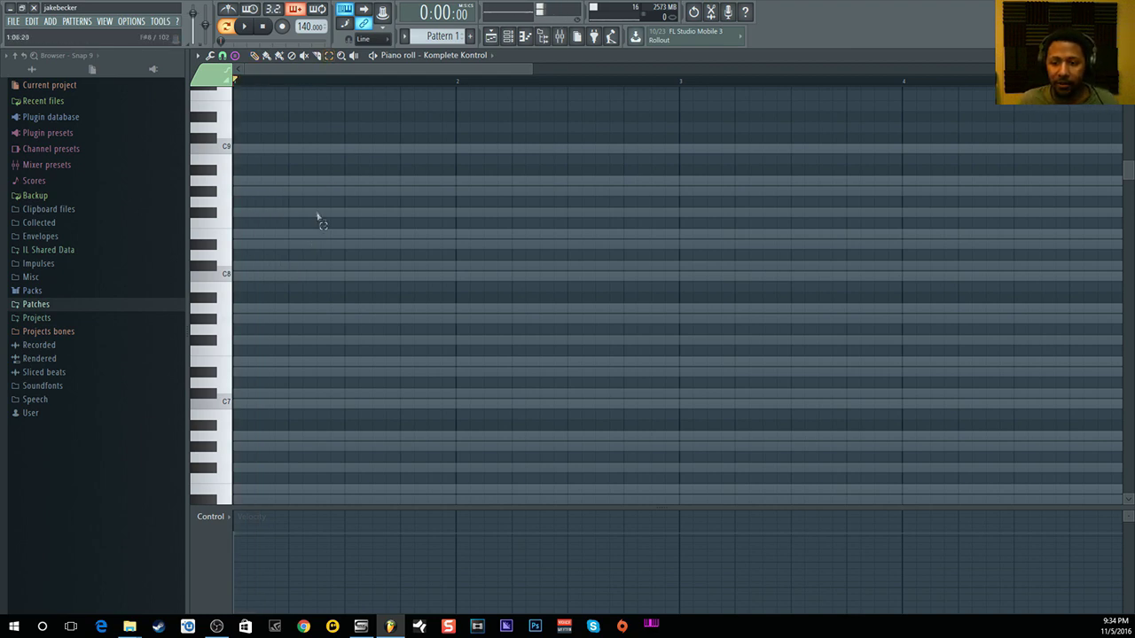
pyautogui.scroll(-4, 317, 221)
pyautogui.scroll(4, 317, 222)
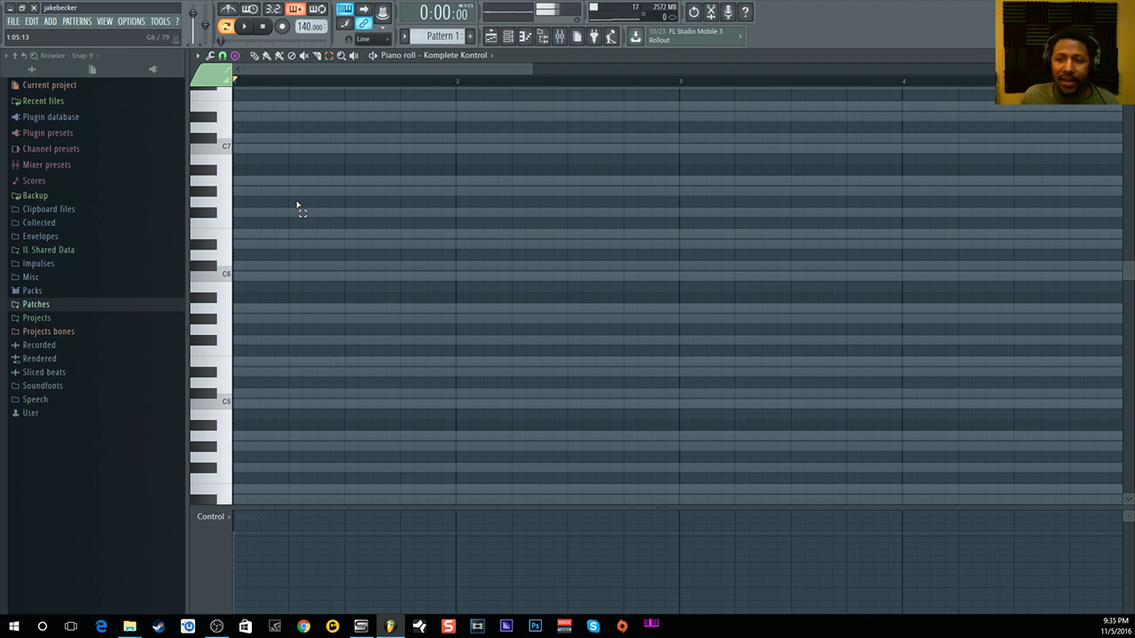
# - Record an eight-note melody (C#5 to A6) with Blend overdub on, then quick-quantize it
pyautogui.click(296, 10)
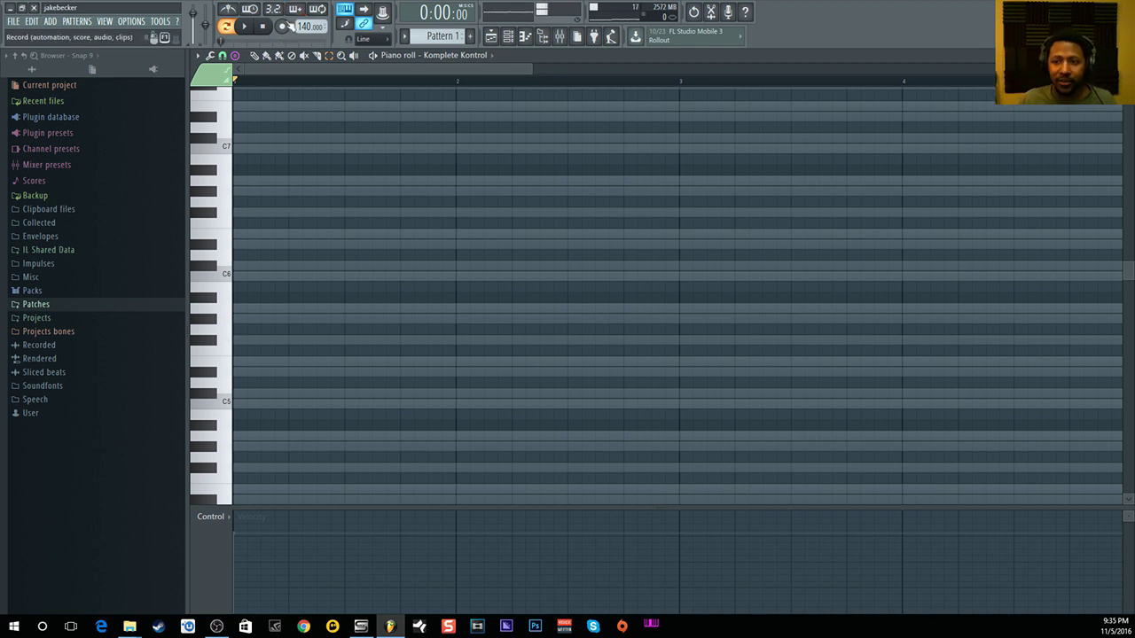
pyautogui.click(296, 10)
pyautogui.click(282, 26)
pyautogui.press('space')
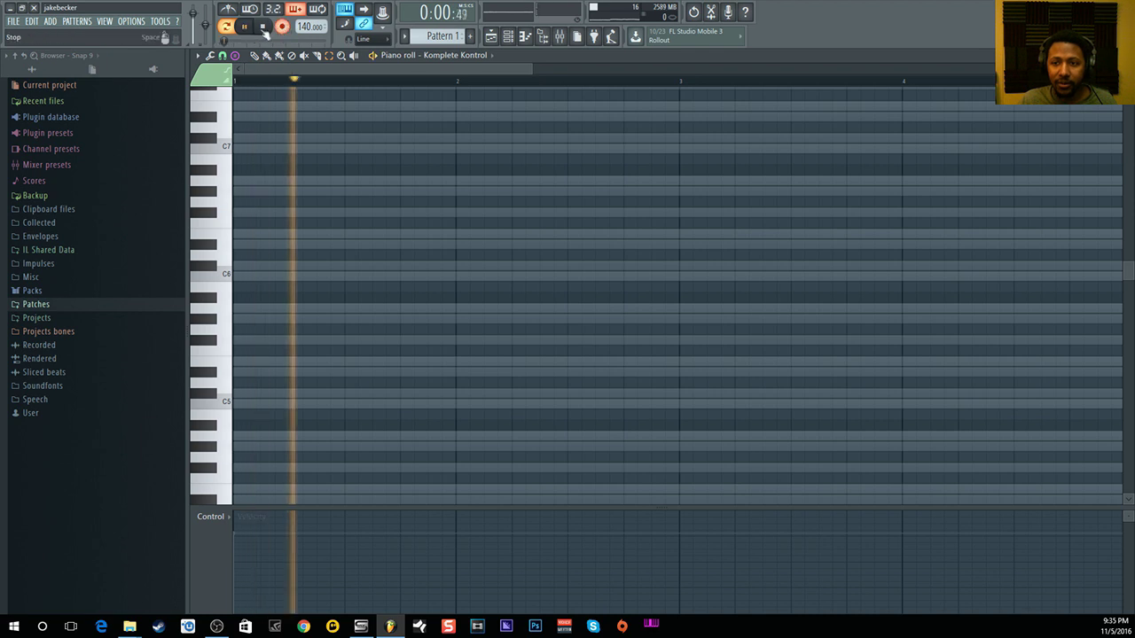
pyautogui.click(263, 27)
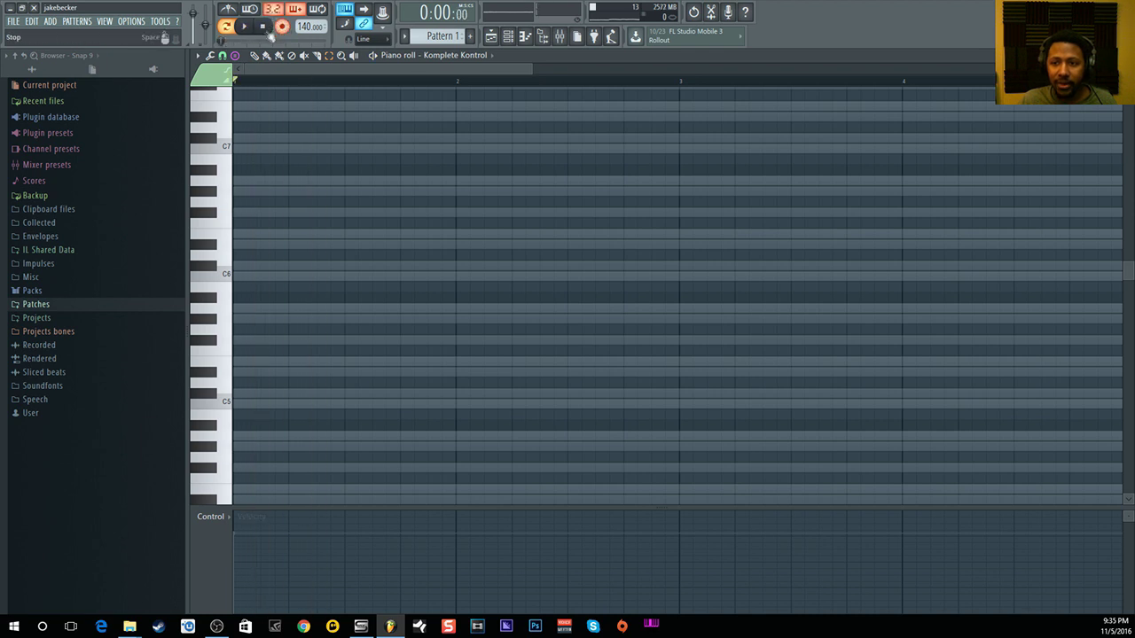
pyautogui.click(245, 26)
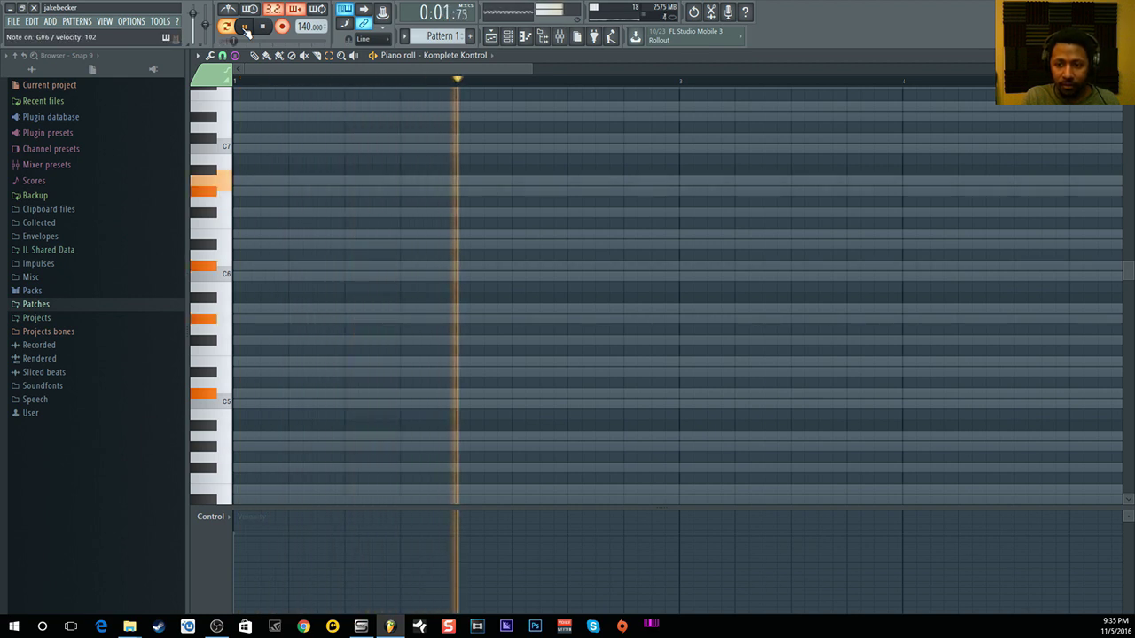
pyautogui.press('space')
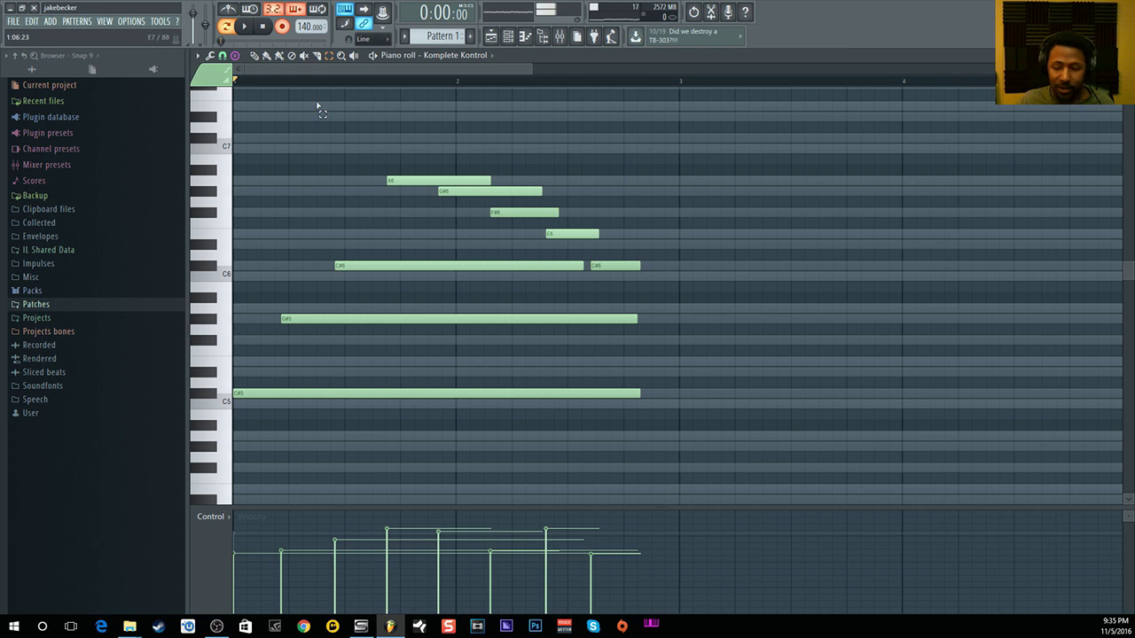
pyautogui.hotkey('ctrl', 'q')
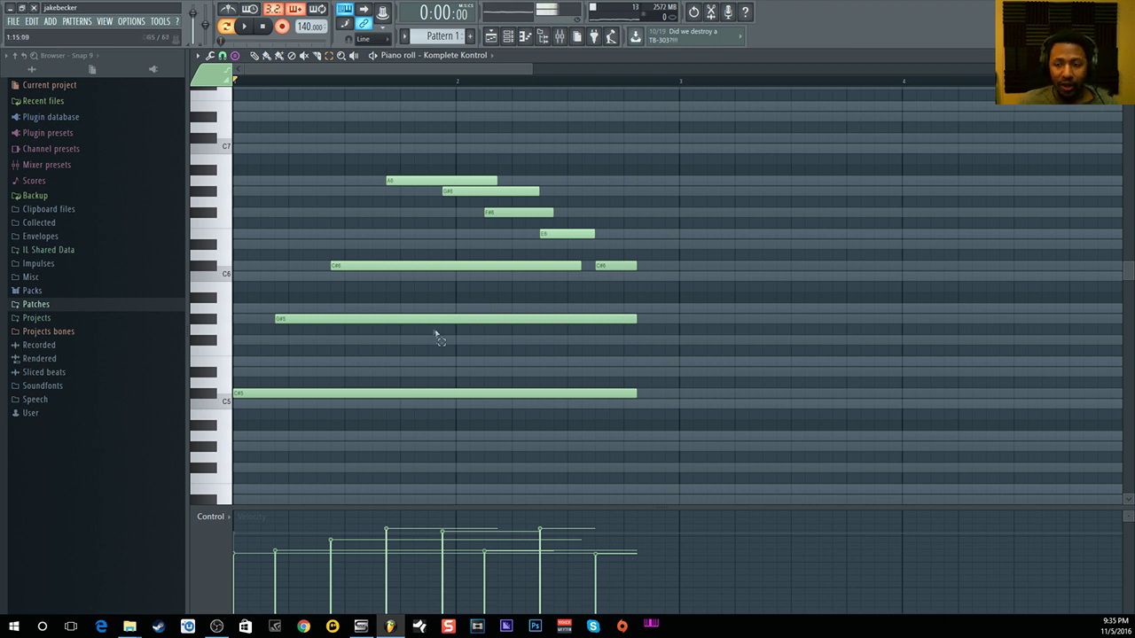
# - Copy the Sampler's scale notes and paste them into Pattern 2
pyautogui.click(510, 37)
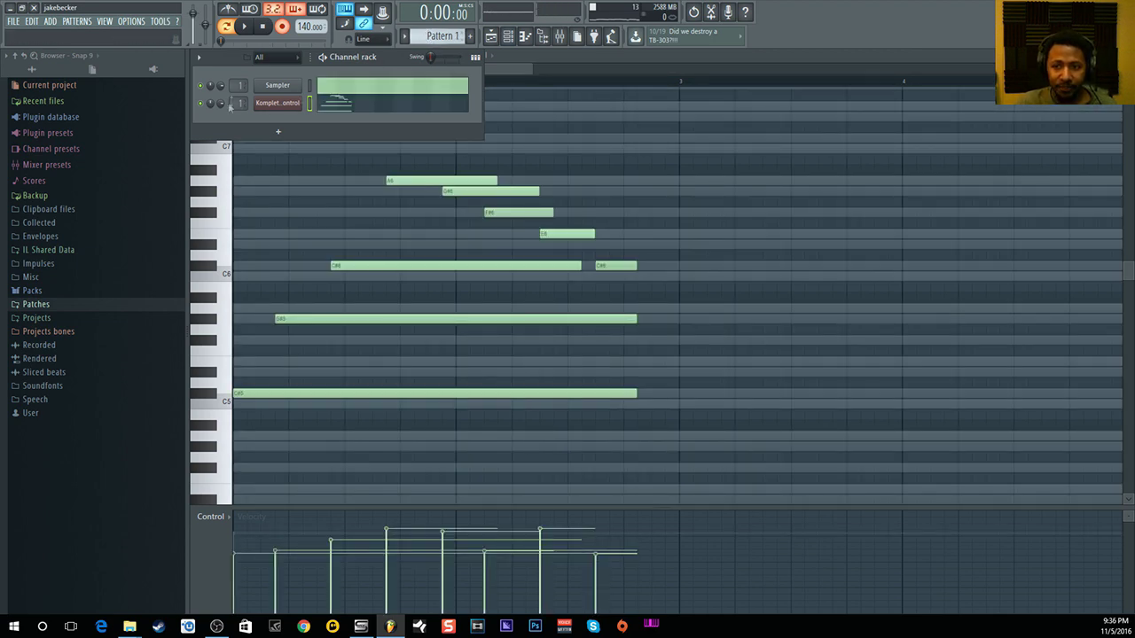
pyautogui.rightClick(288, 86)
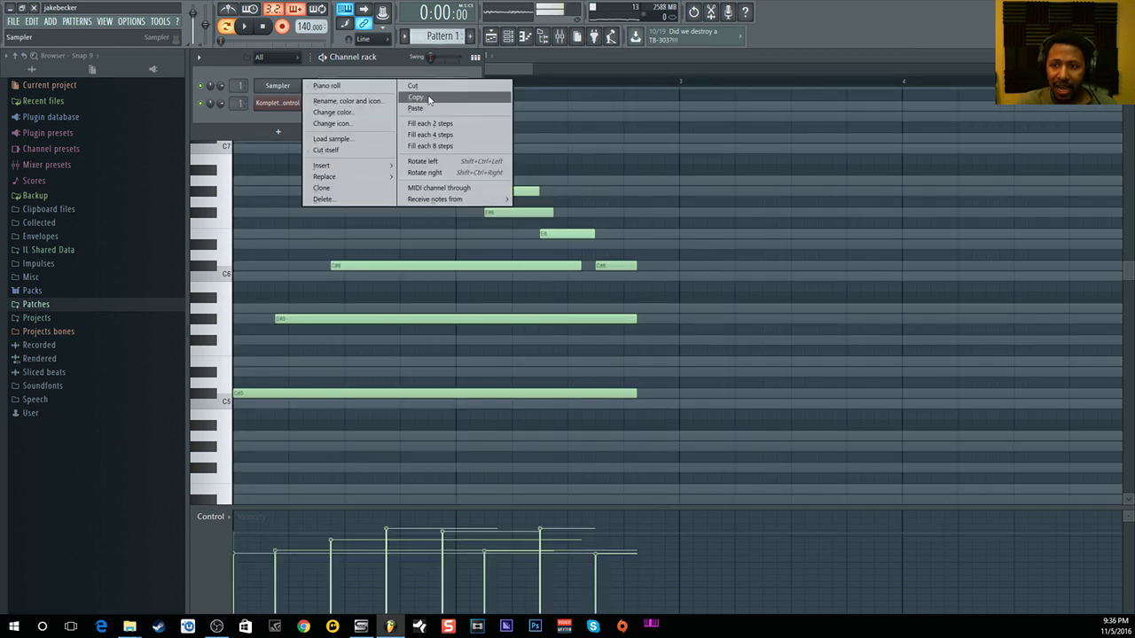
pyautogui.press('Escape')
pyautogui.press('KP_Add')
pyautogui.rightClick(277, 87)
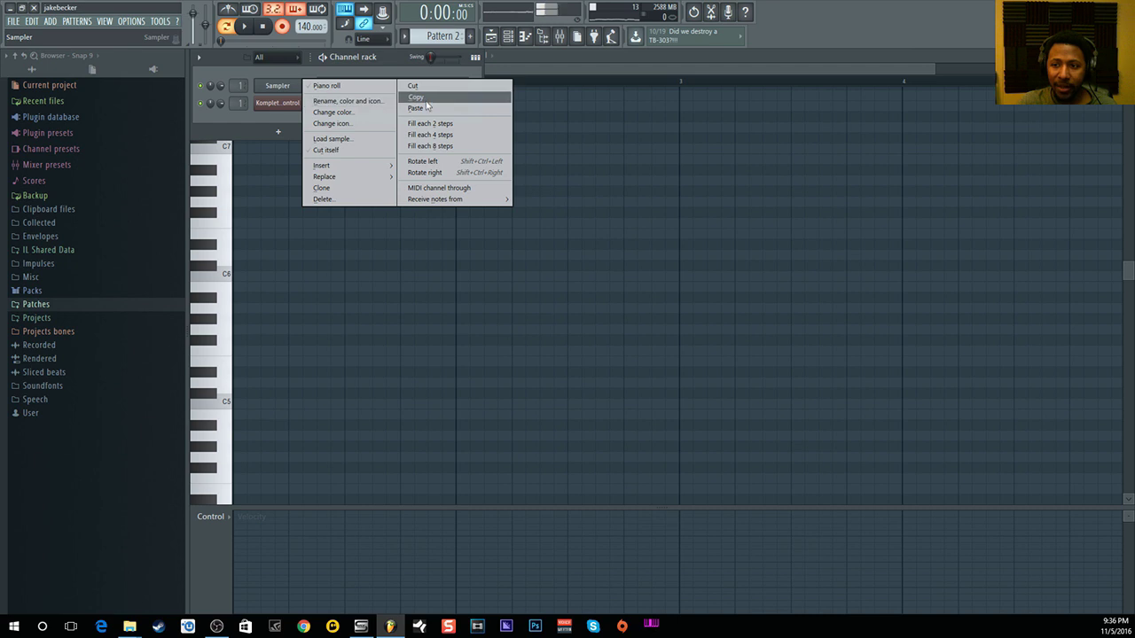
pyautogui.click(415, 107)
# - Rename the Sampler channel to 'Helper'
pyautogui.rightClick(302, 87)
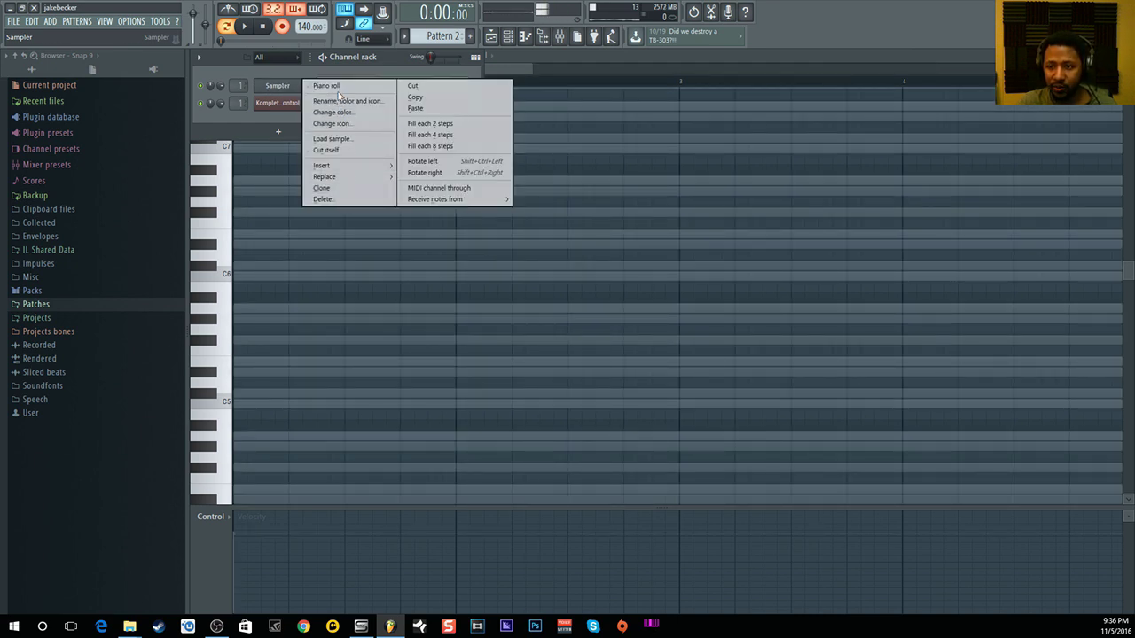
pyautogui.click(346, 102)
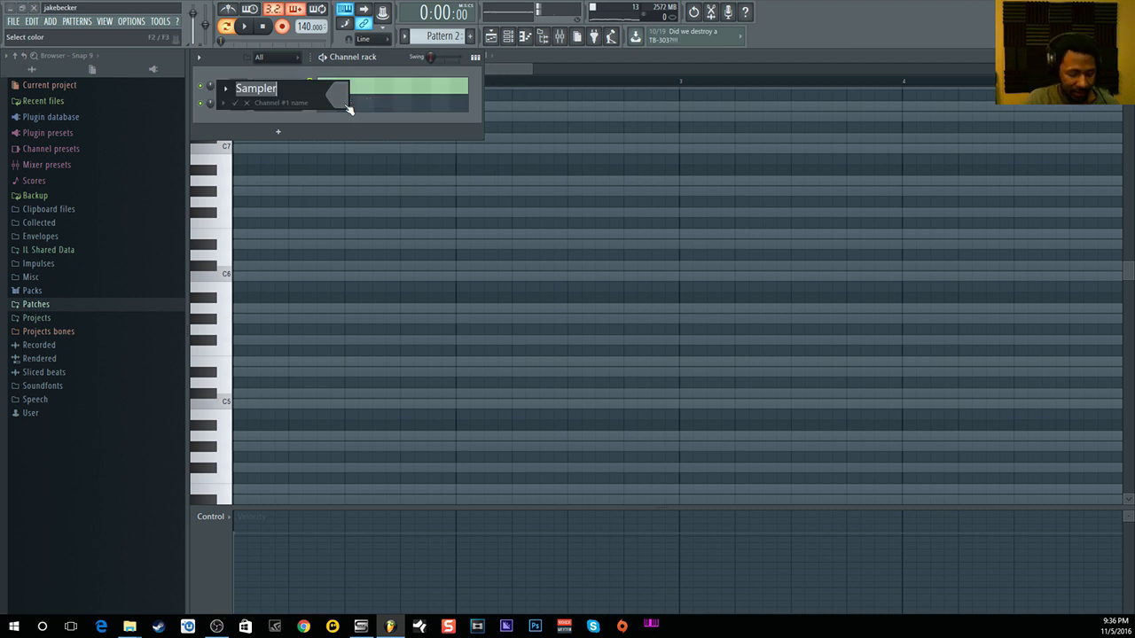
pyautogui.write('Helper')
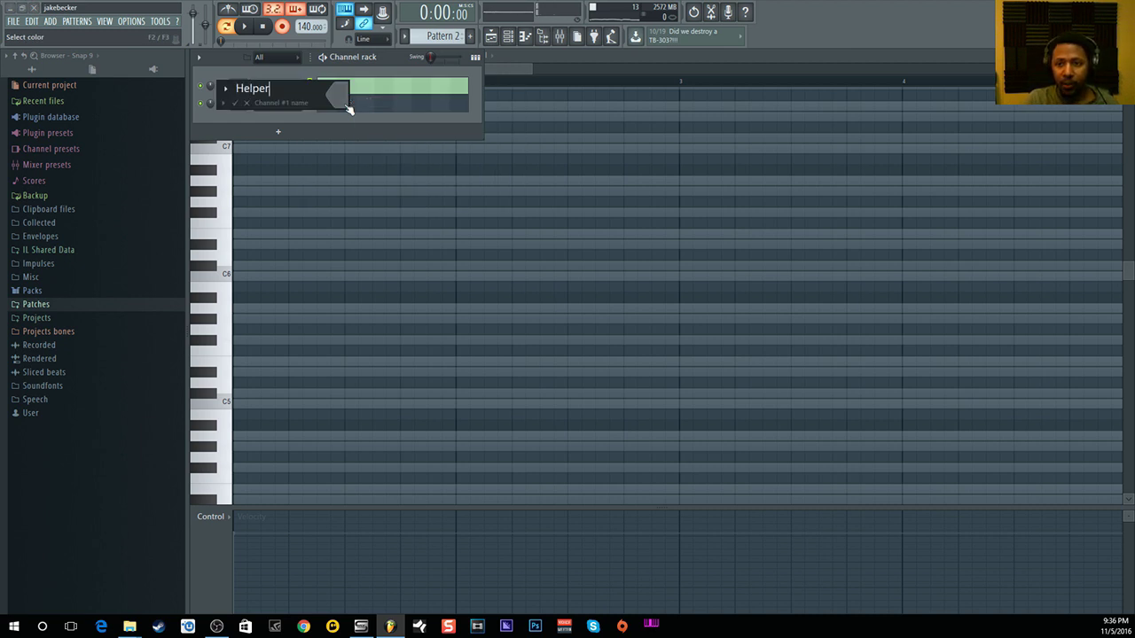
pyautogui.press('Return')
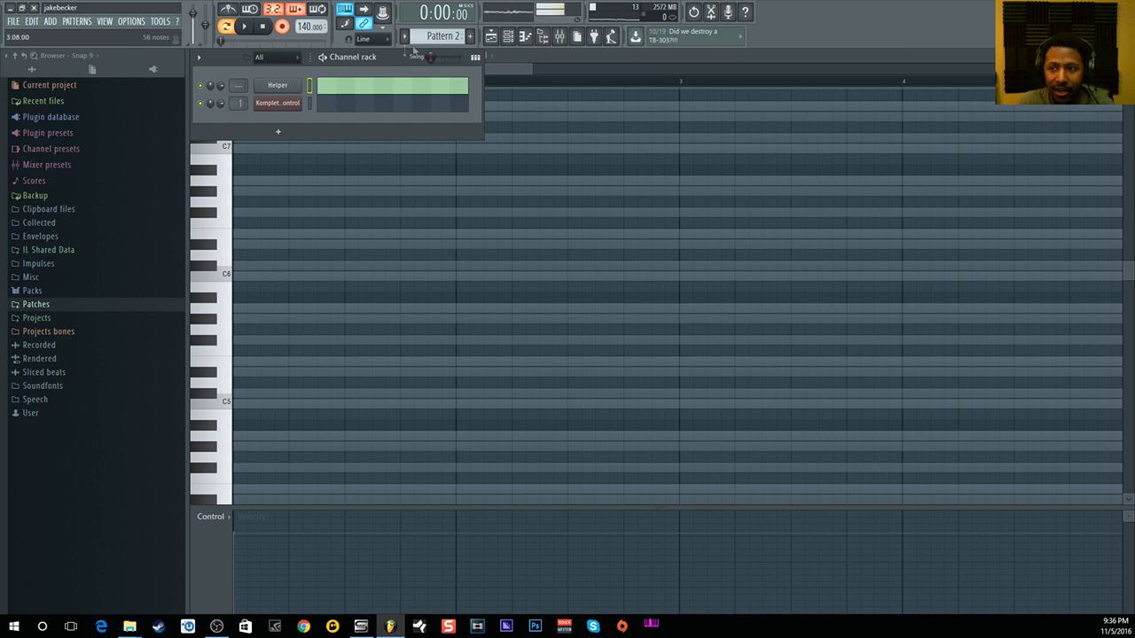
# - Paste the scale notes into the Helper channel in Pattern 3 and show Komplete Kontrol's piano roll
pyautogui.press('F4')
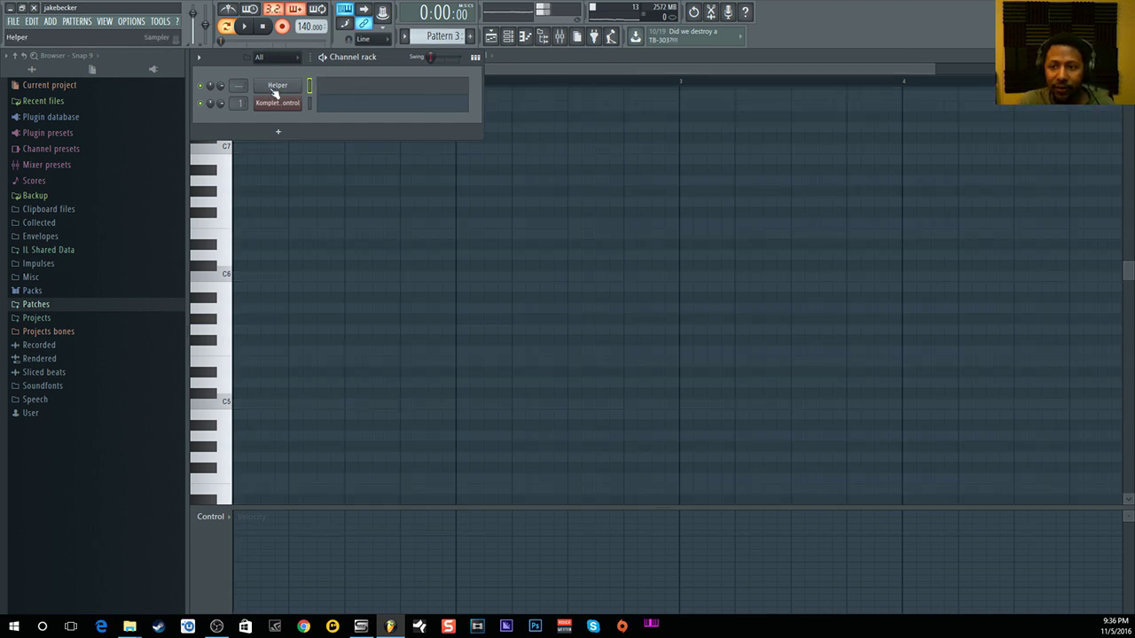
pyautogui.rightClick(281, 87)
pyautogui.click(416, 108)
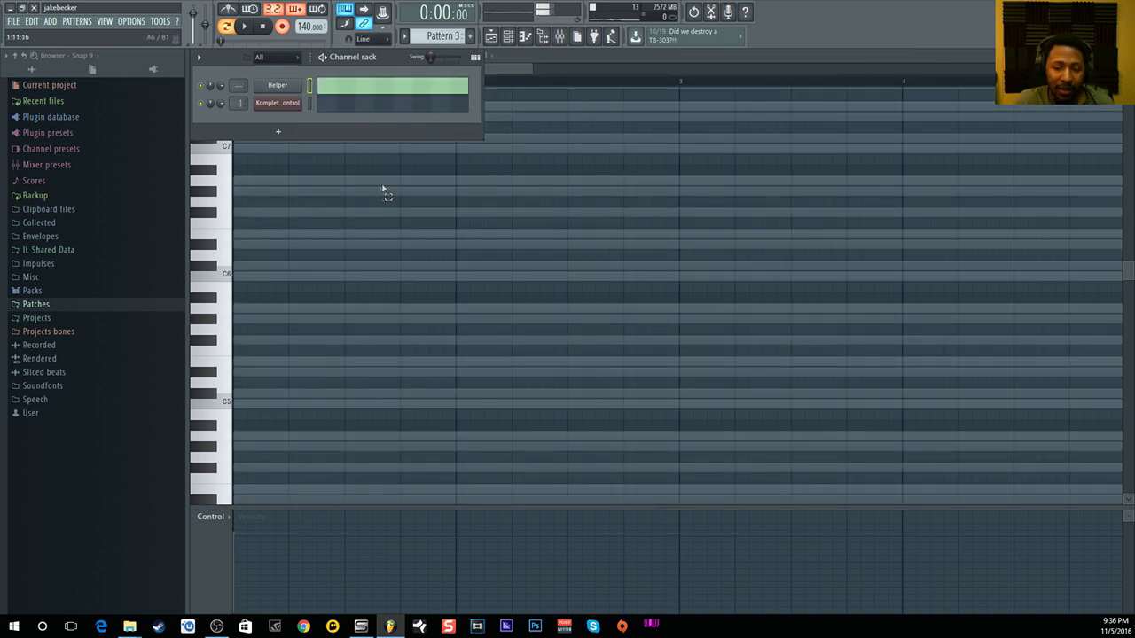
pyautogui.press('F9')
pyautogui.click(350, 110)
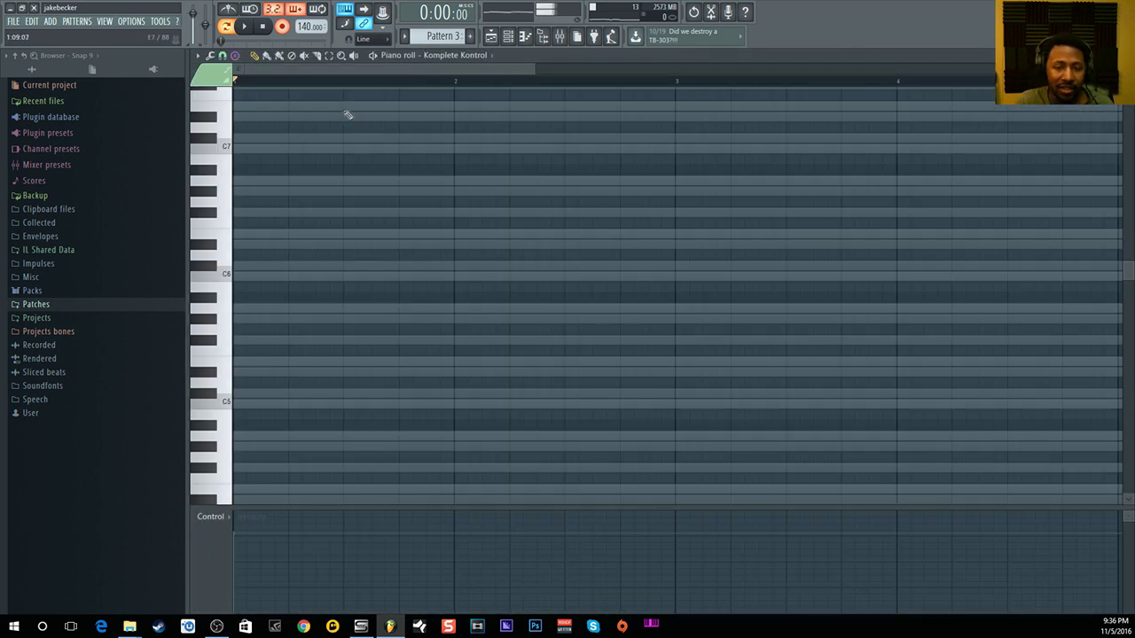